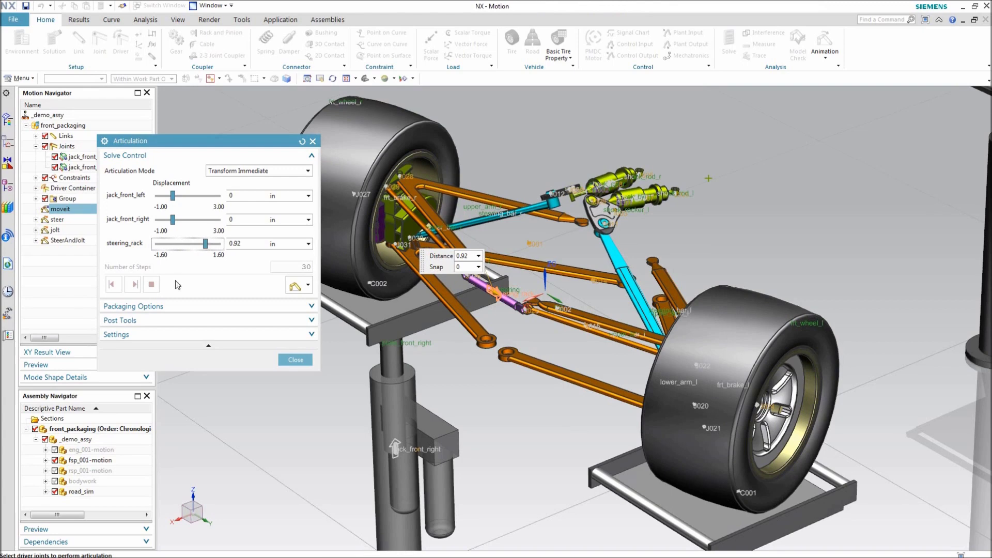
Review the articulation's joint limit setting, and lower jack_front_right to a displacement of -1 in
click(128, 335)
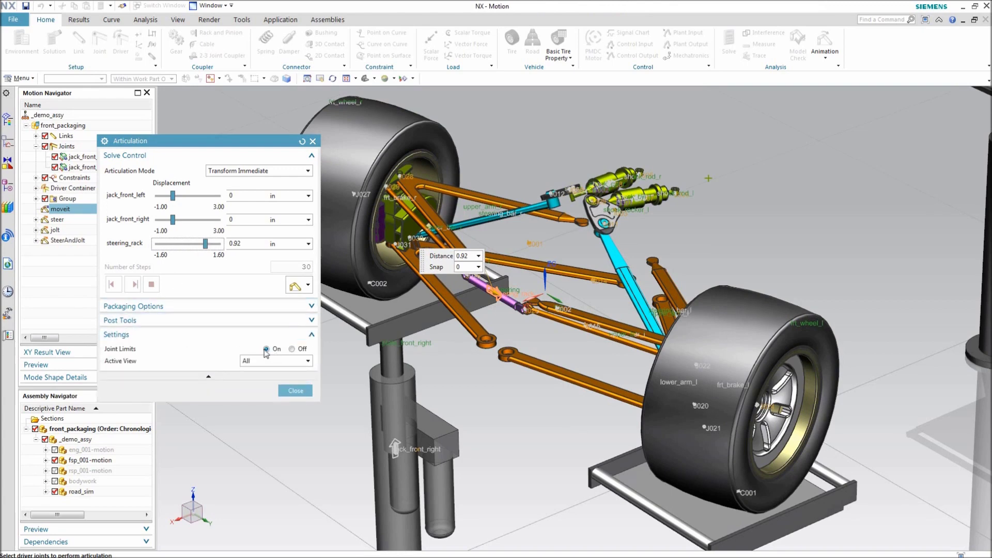
click(149, 335)
click(242, 241)
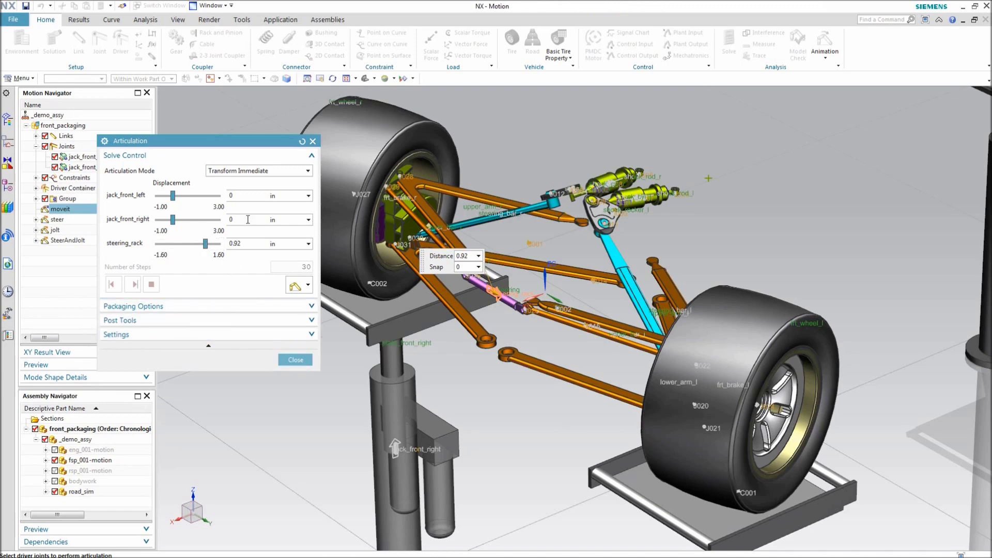
click(248, 219)
drag(394, 442, 393, 477)
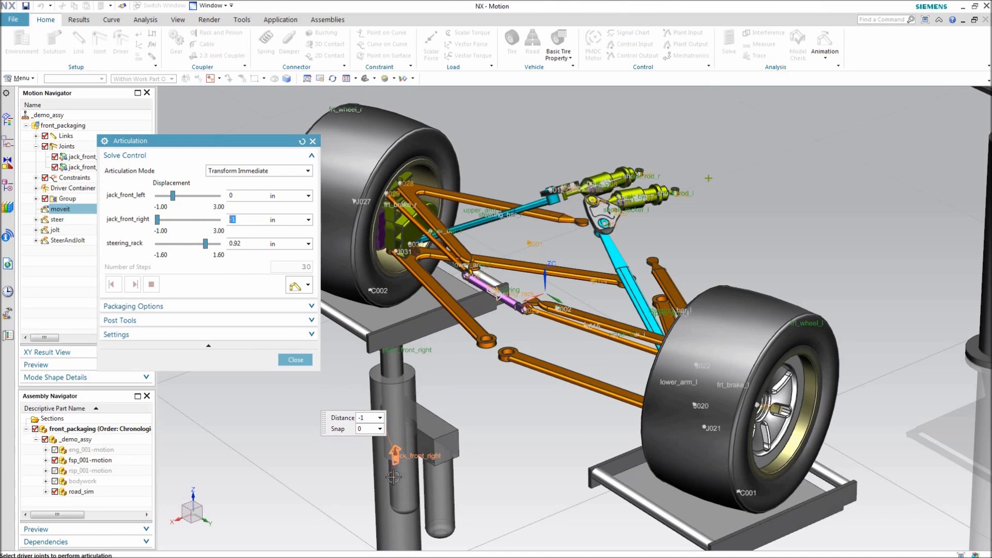
Switch the articulation mode to Transform Delay, and set jack_front_left and jack_front_right to 3 in and steering_rack to -1.6 in
click(255, 172)
click(245, 198)
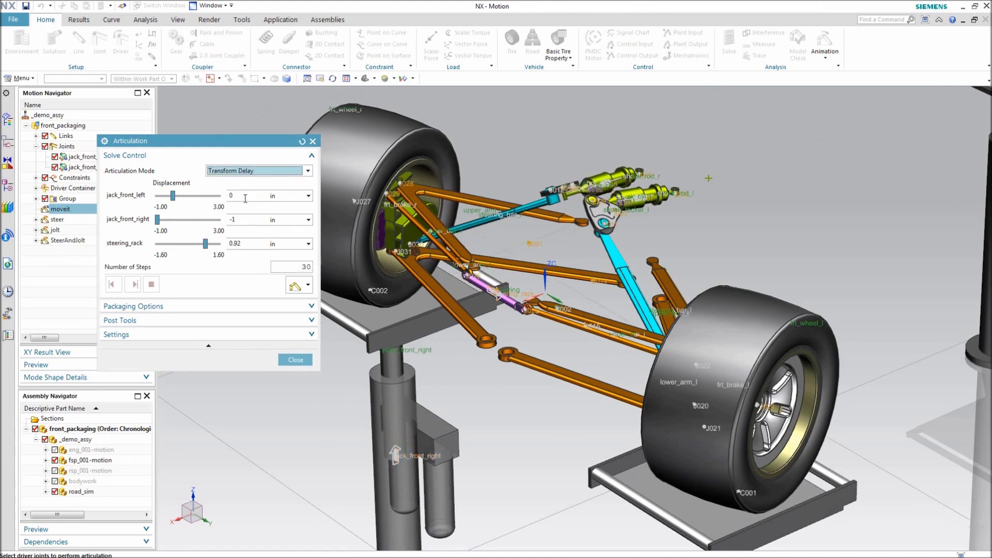
drag(174, 199, 224, 199)
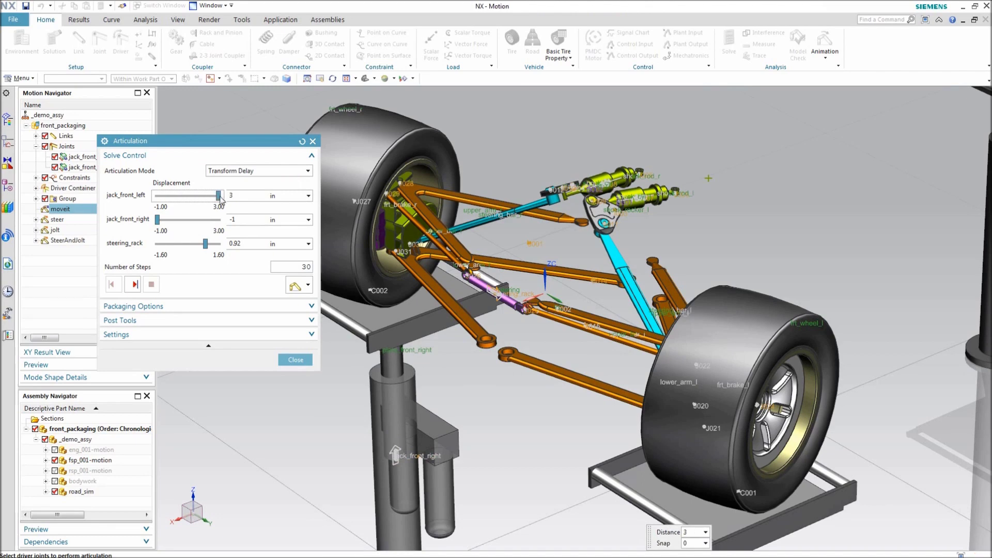
drag(157, 221, 129, 244)
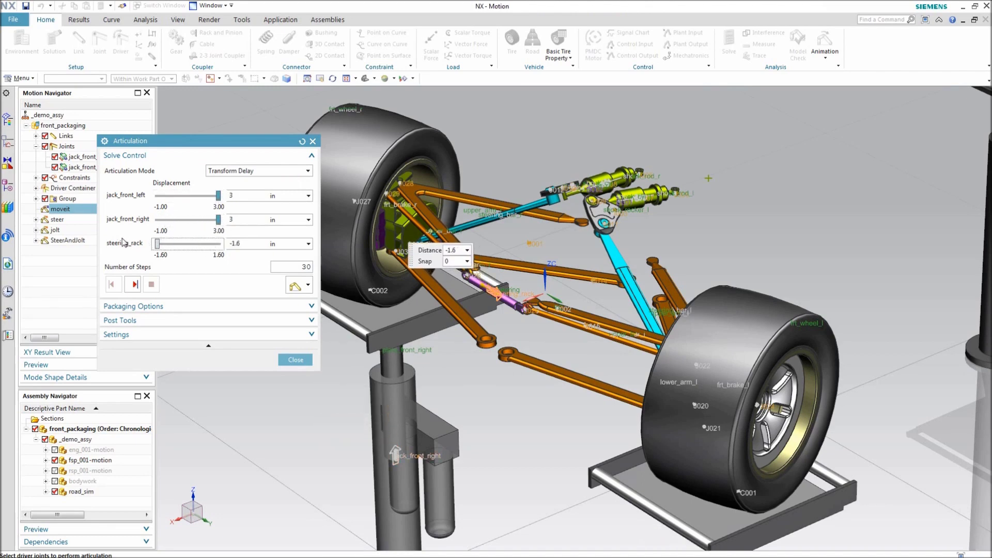
Set the number of steps to 20, run the delayed articulation, and close the Articulation dialog
drag(293, 266, 321, 265)
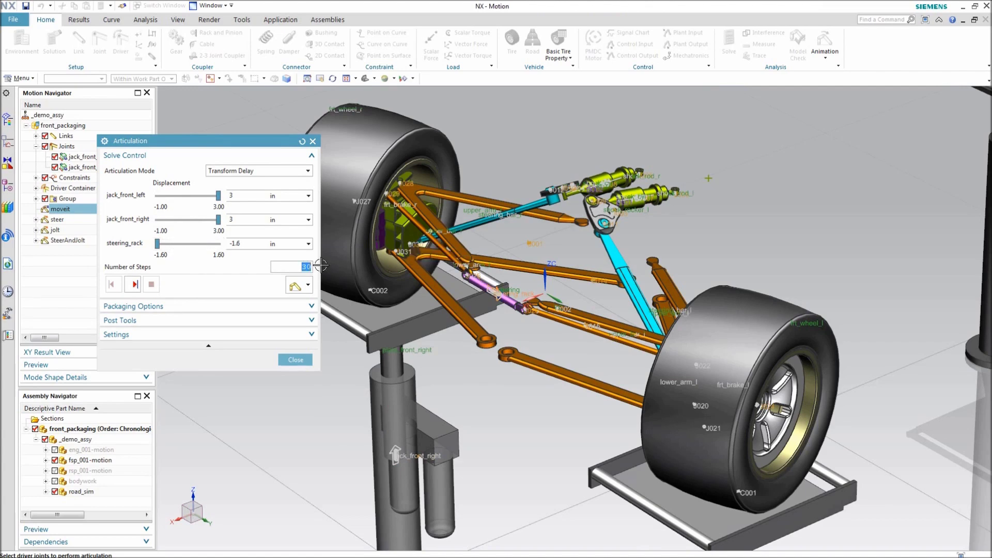
text(20)
click(134, 285)
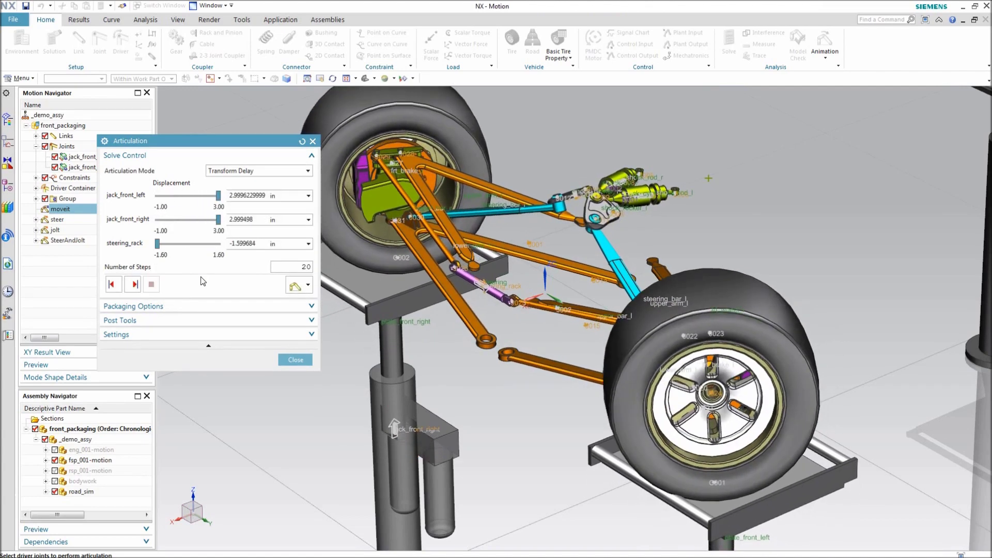
click(294, 359)
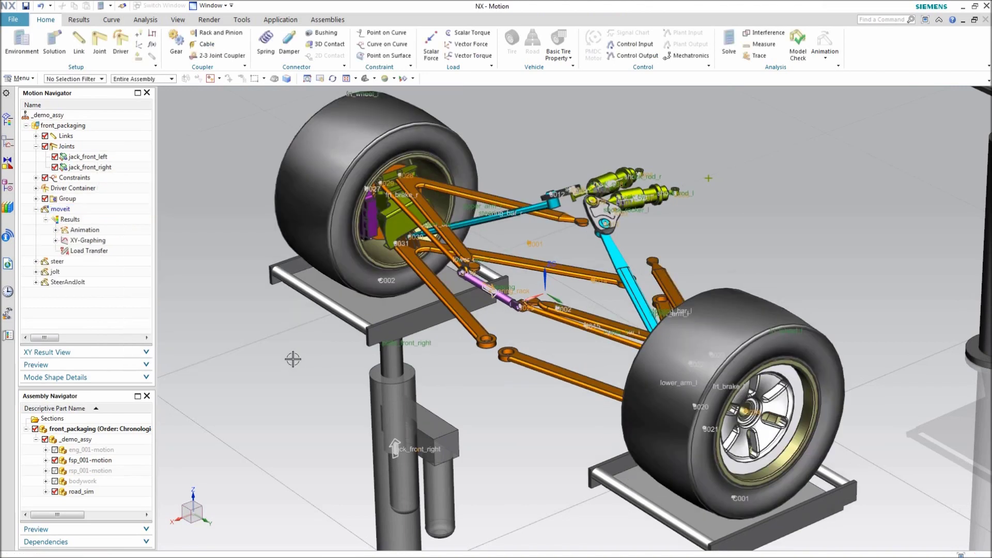
Play back the recorded articulation as an animation and finish the playback
click(79, 20)
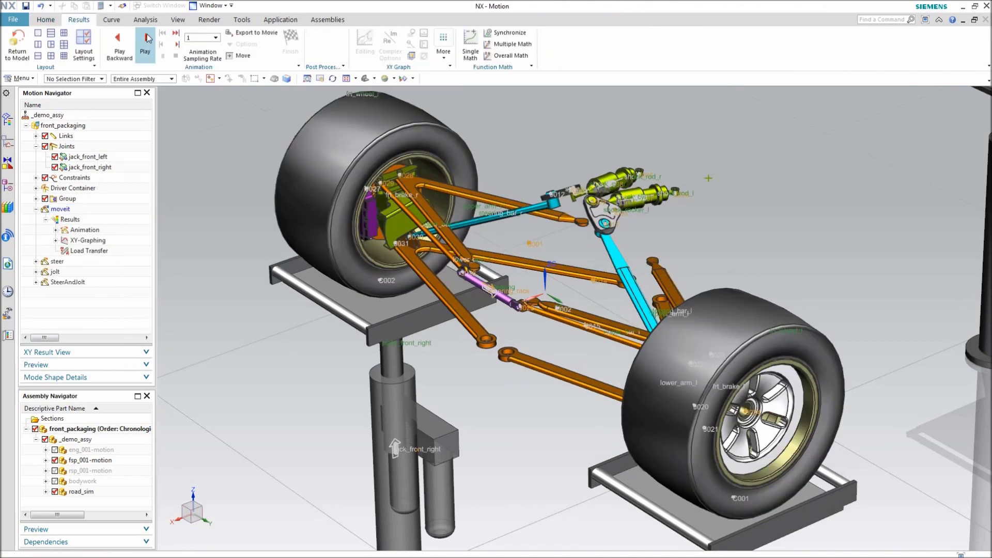
click(147, 38)
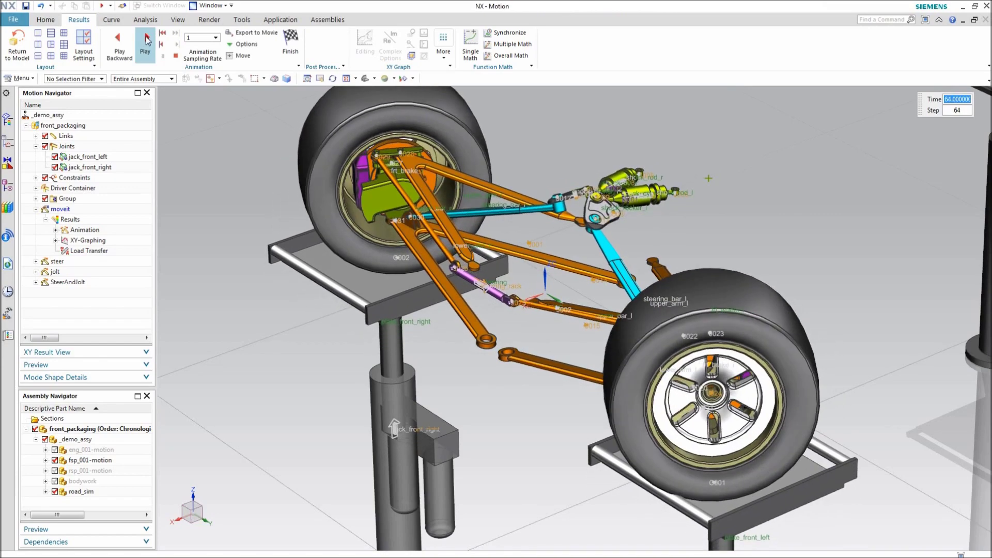
click(290, 44)
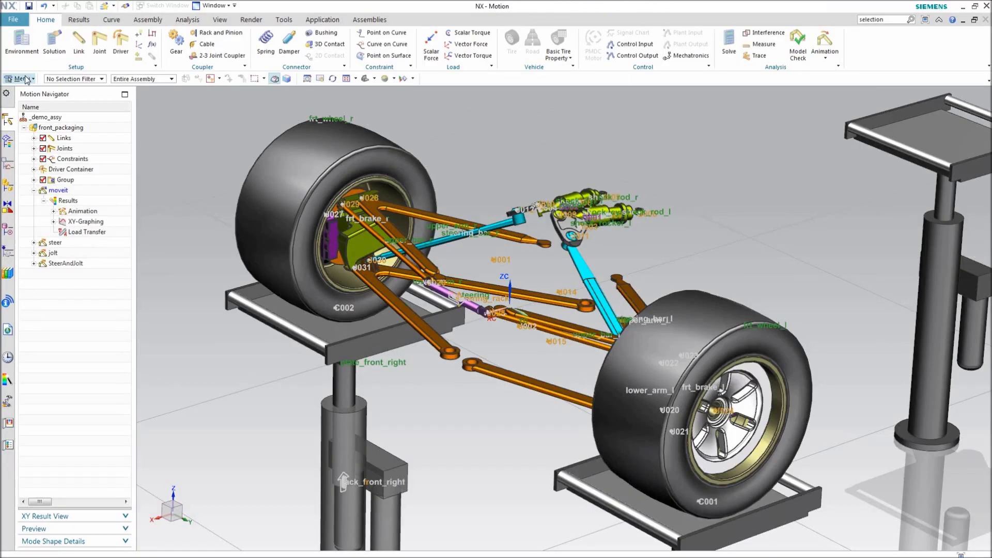
Turn off the name display of motion objects in the motion preferences
click(23, 78)
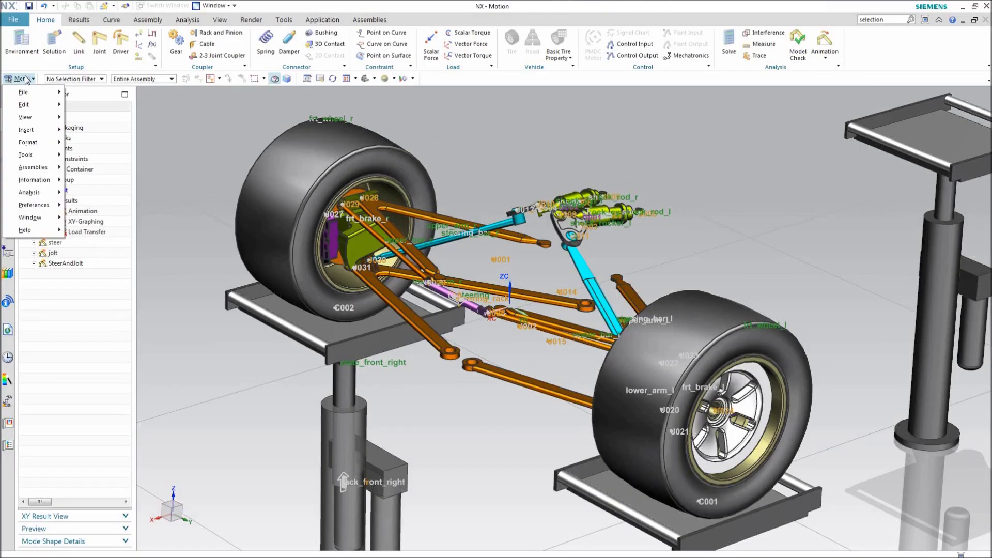
mouse_move(34, 205)
click(86, 211)
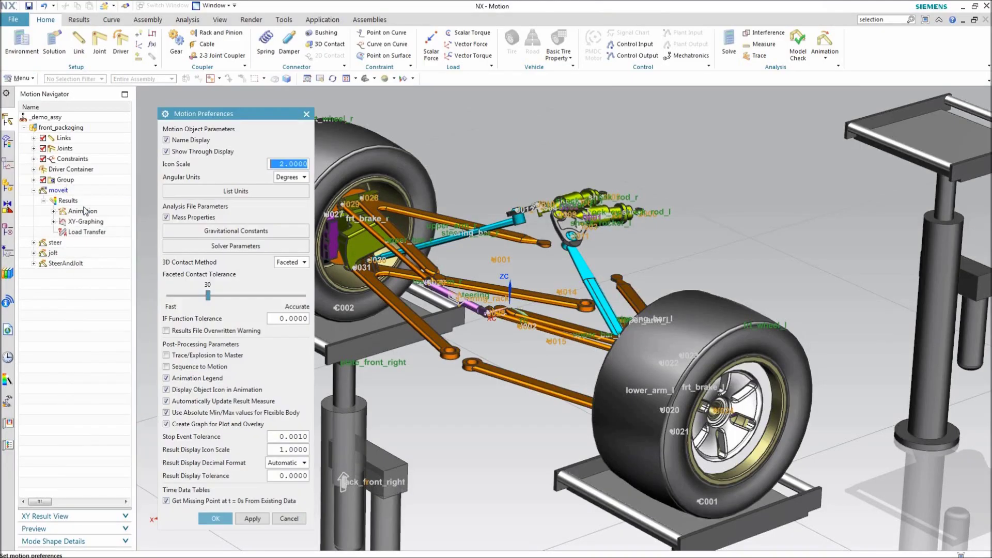
click(166, 140)
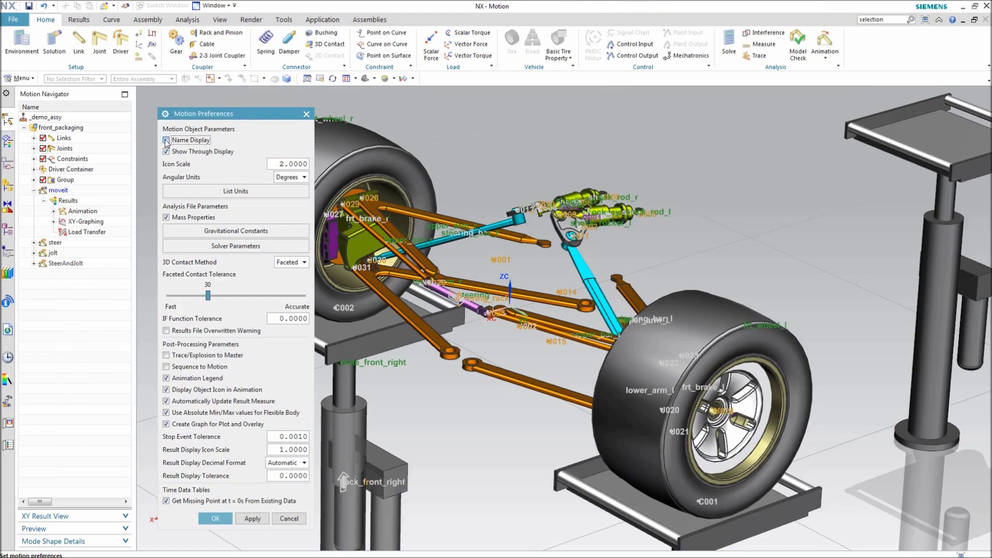
click(214, 518)
Create a minimum-distance measure on the left front damper's cylinder face and rod flange face, with a less-than threshold of 1 in
middle_drag(687, 132, 683, 129)
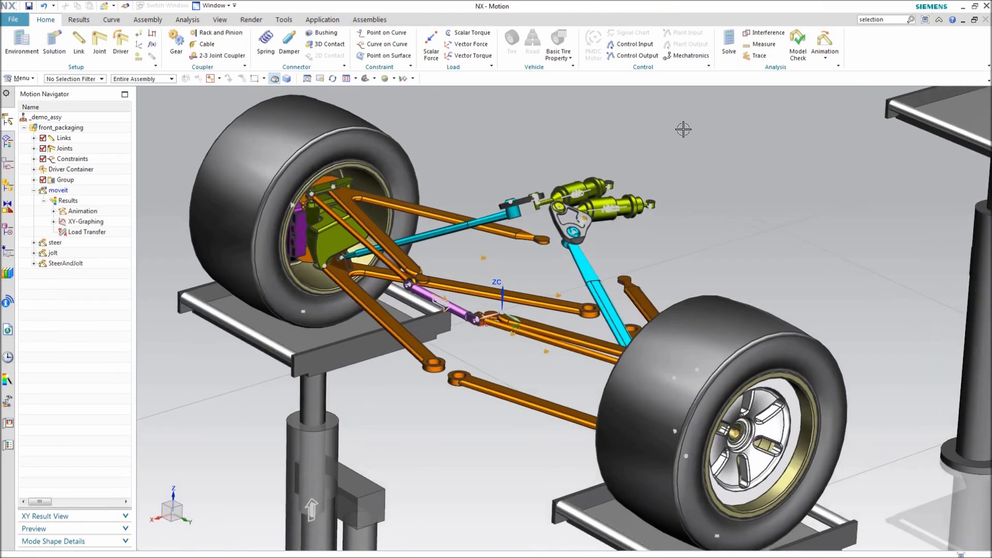
scroll(720, 133, up, 5)
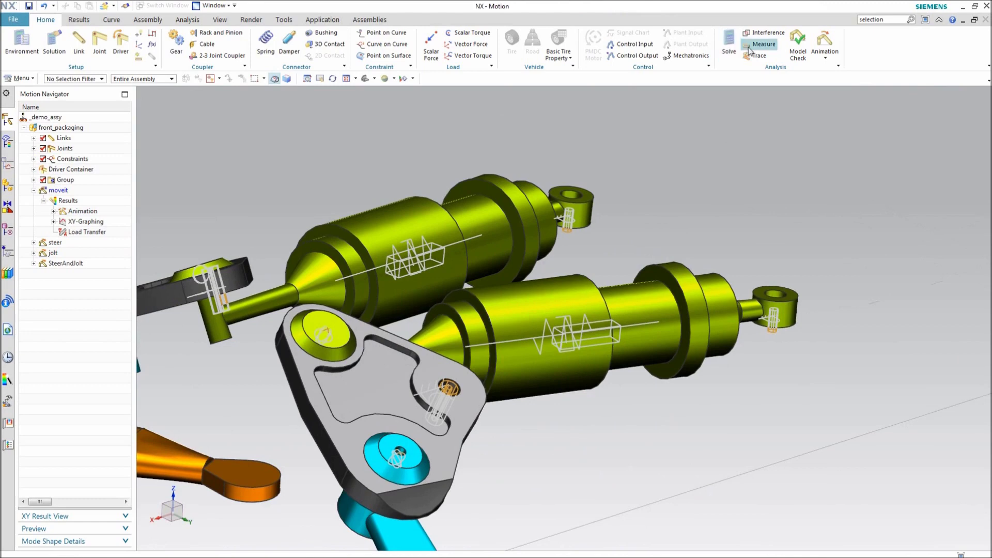
click(750, 49)
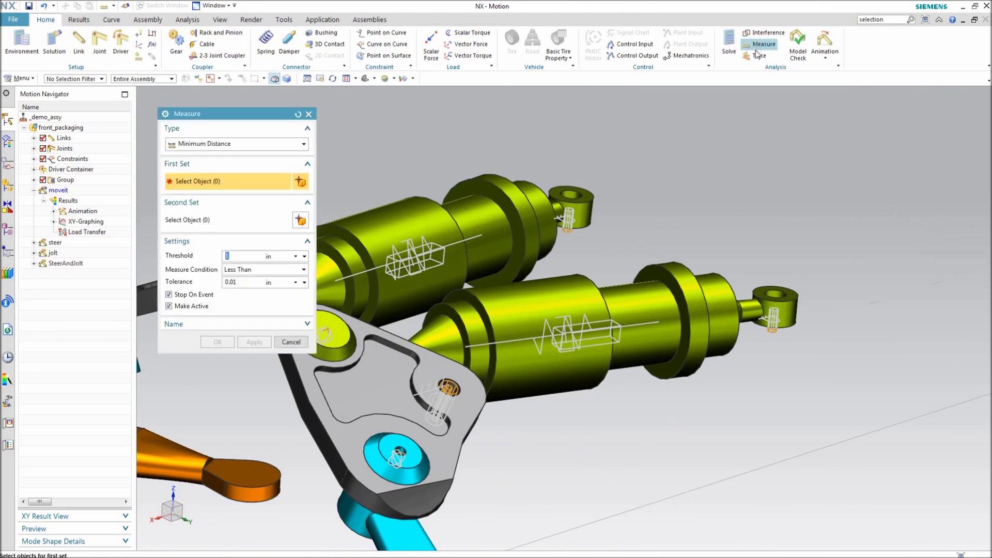
click(672, 283)
click(586, 305)
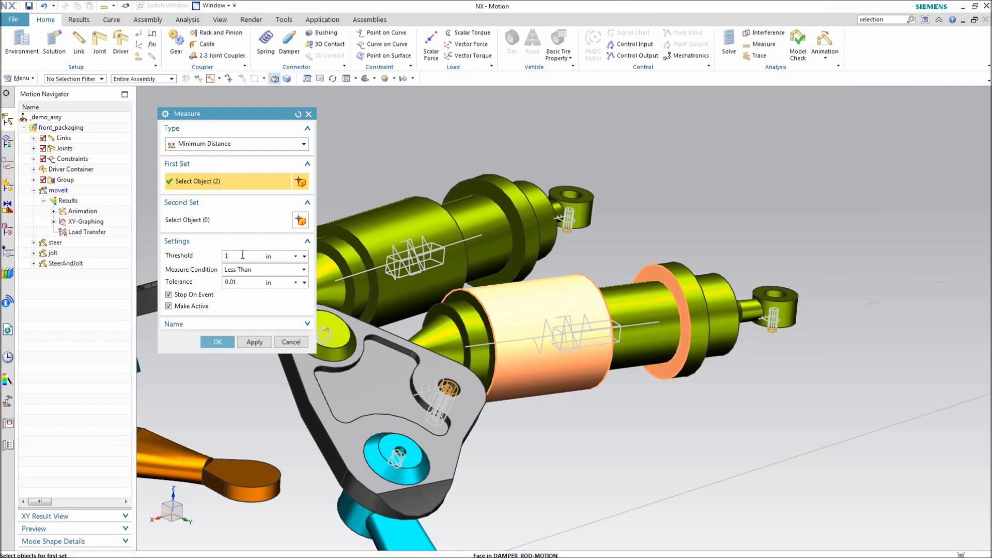
click(217, 342)
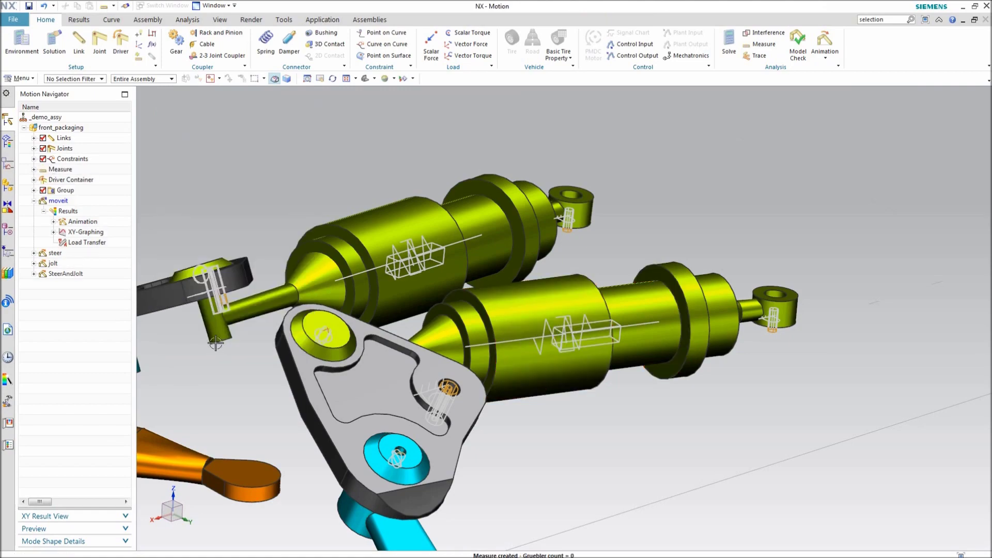
Articulate the moveit solution with Measure and Stop on Event active, raising jack_front_left to 2.32 in, and acknowledge the event
scroll(839, 351, up, 6)
scroll(840, 351, up, 4)
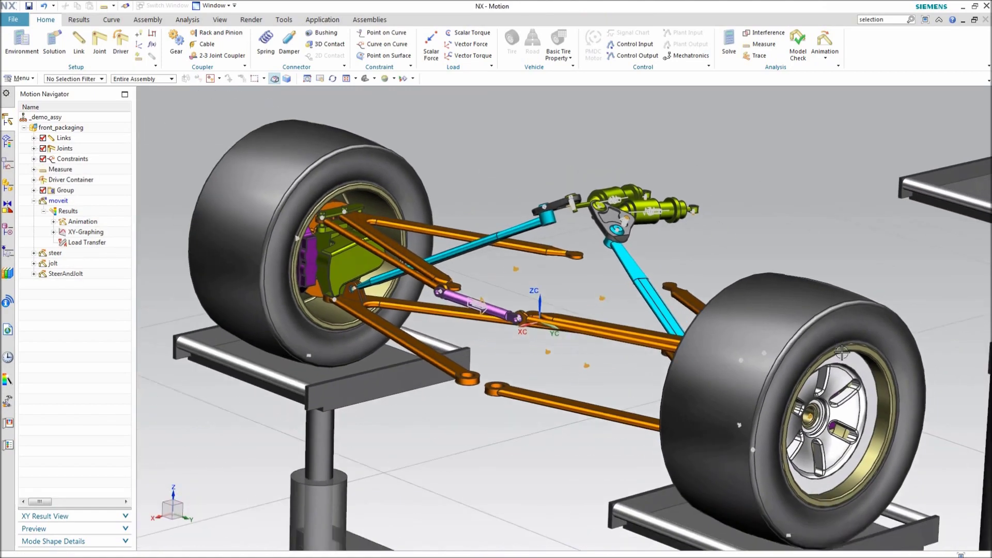
click(729, 48)
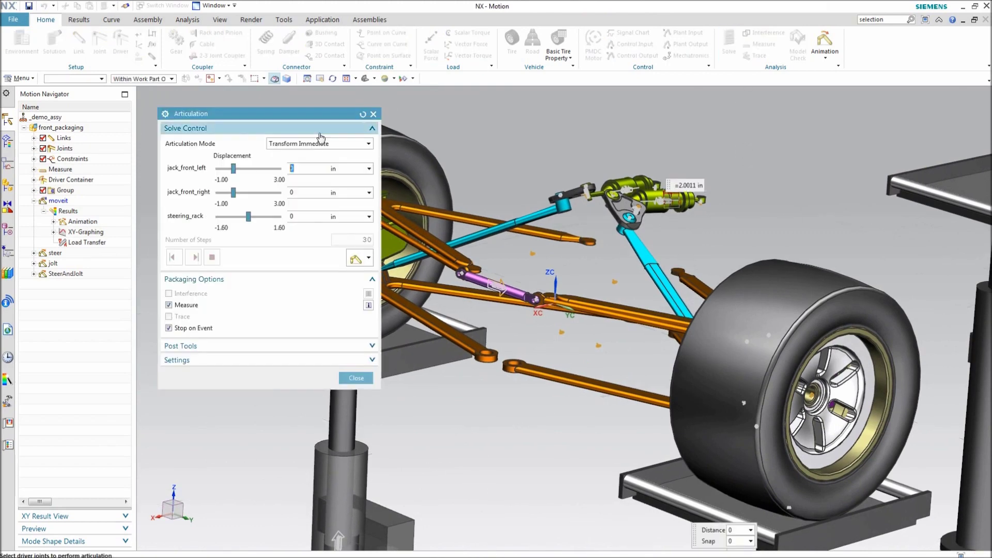
drag(234, 170, 270, 169)
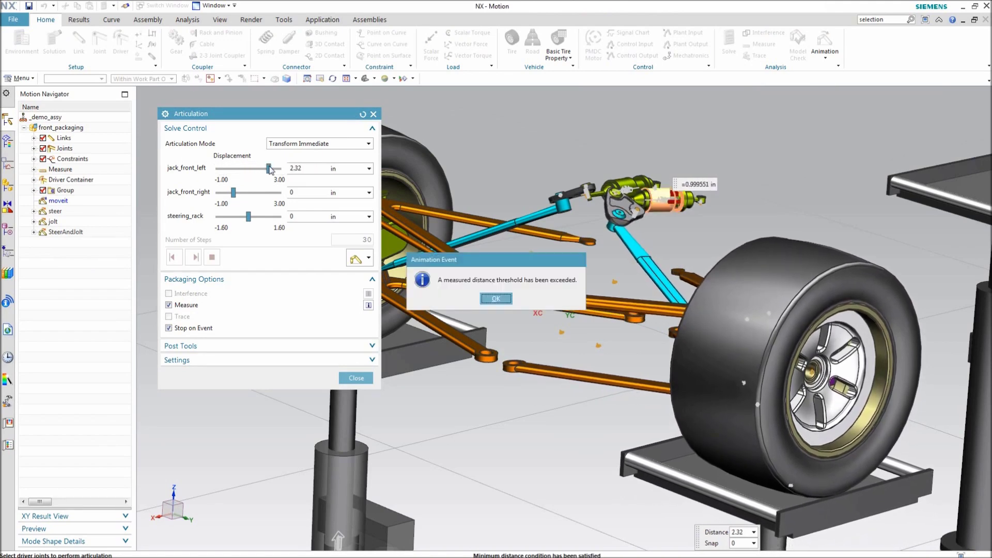
click(500, 298)
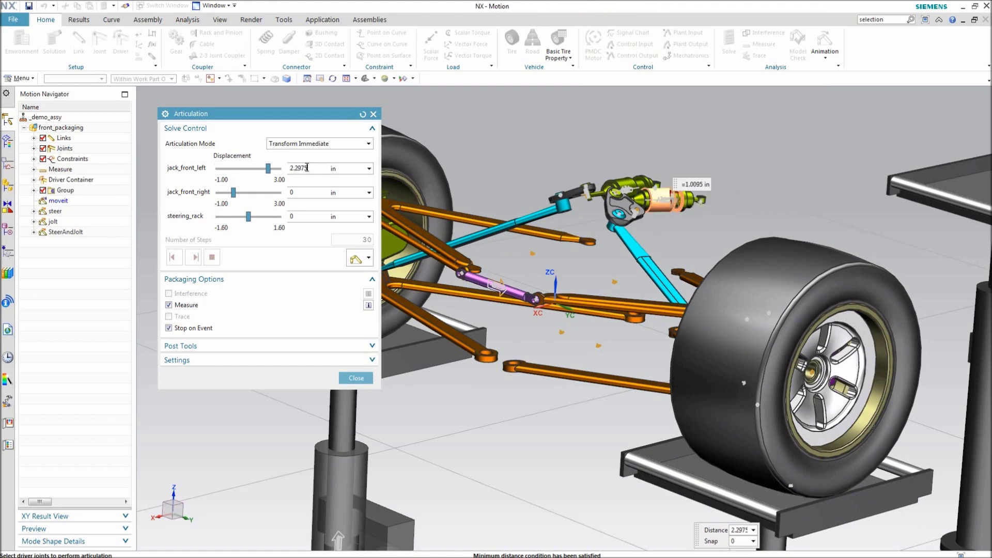
Disable Stop on Event, set jack_front_left to about 2.29 in and steering_rack to 0.46 in, and close the articulation
click(169, 328)
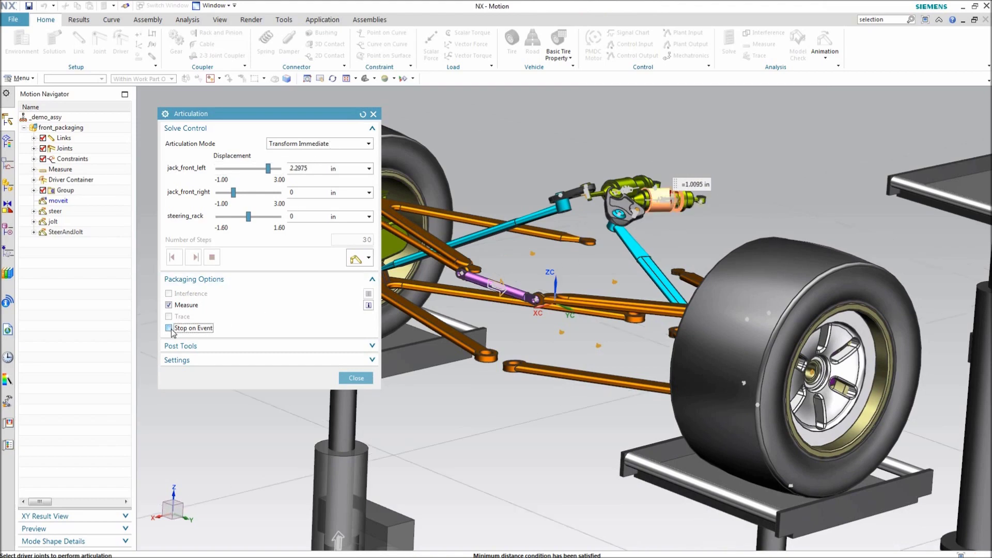
mouse_move(271, 170)
mouse_down()
mouse_move(280, 171)
mouse_move(267, 171)
mouse_up()
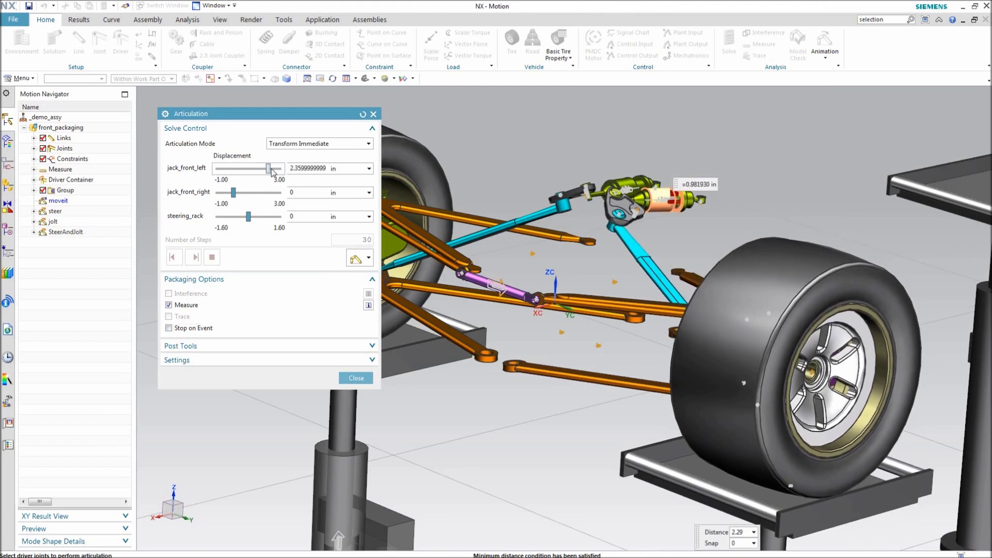
drag(250, 222, 258, 217)
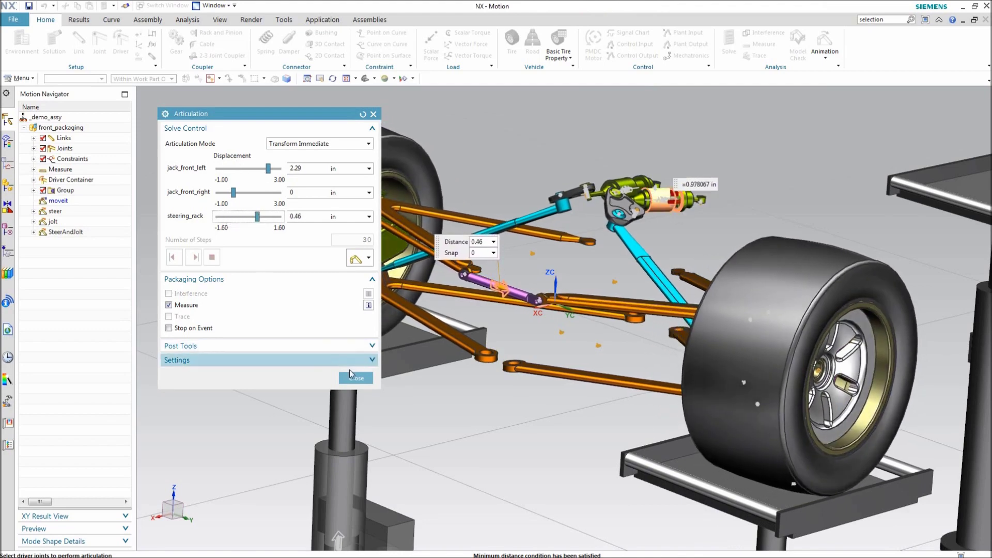
click(356, 378)
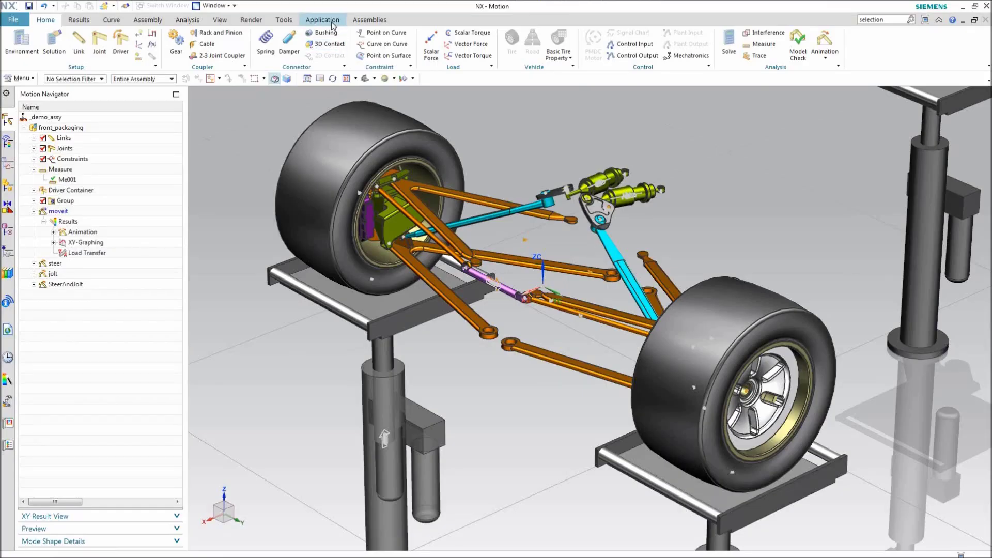
Switch from the Motion application to the Modeling application
click(322, 20)
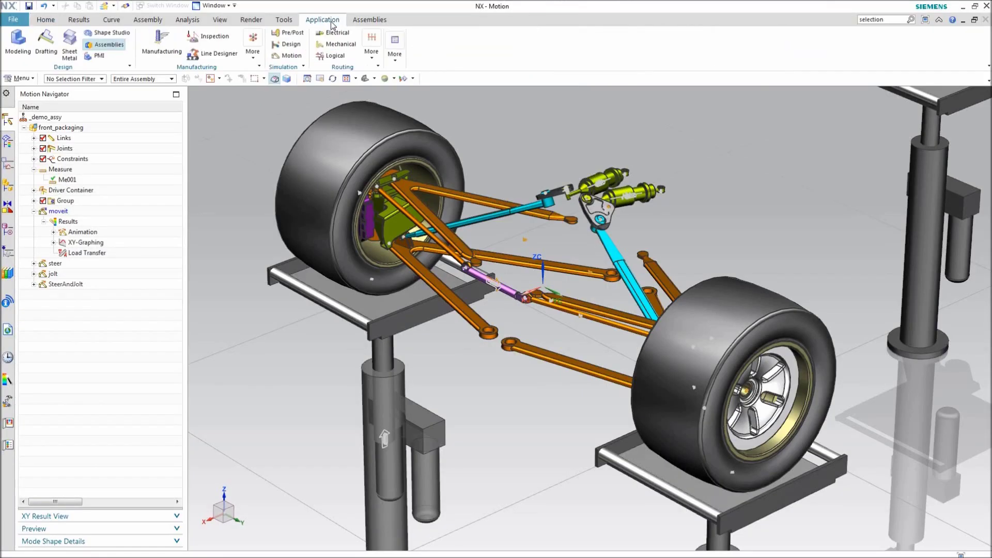
click(17, 42)
scroll(702, 139, up, 5)
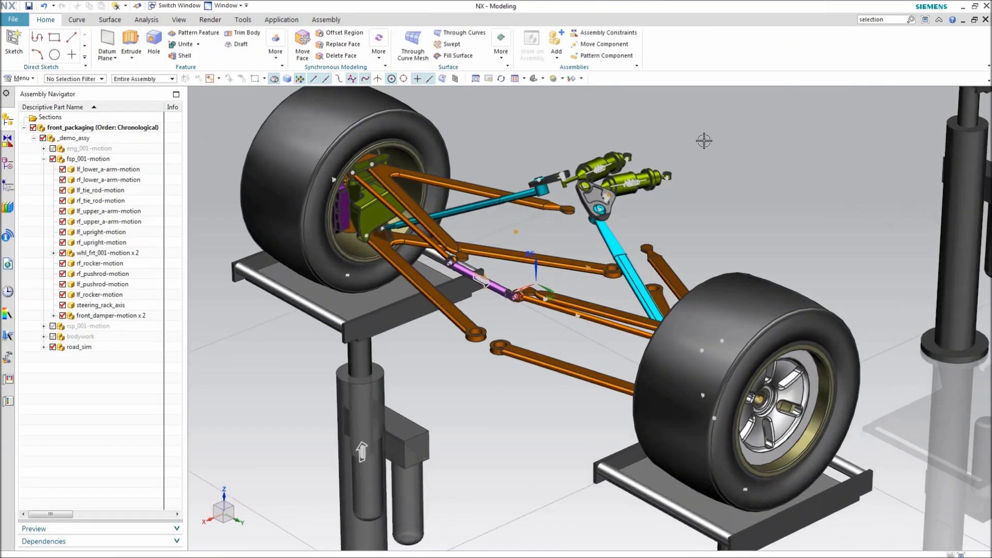
Replace the two front_damper-motion components with front_damper-motion_new.prt from the motion_formula1 folder
right_click(111, 316)
click(152, 169)
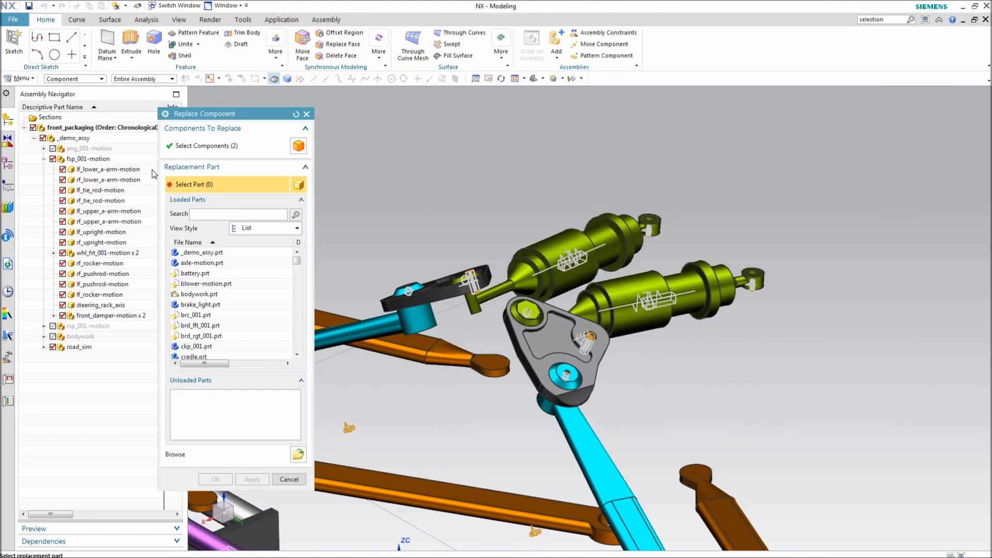
click(298, 454)
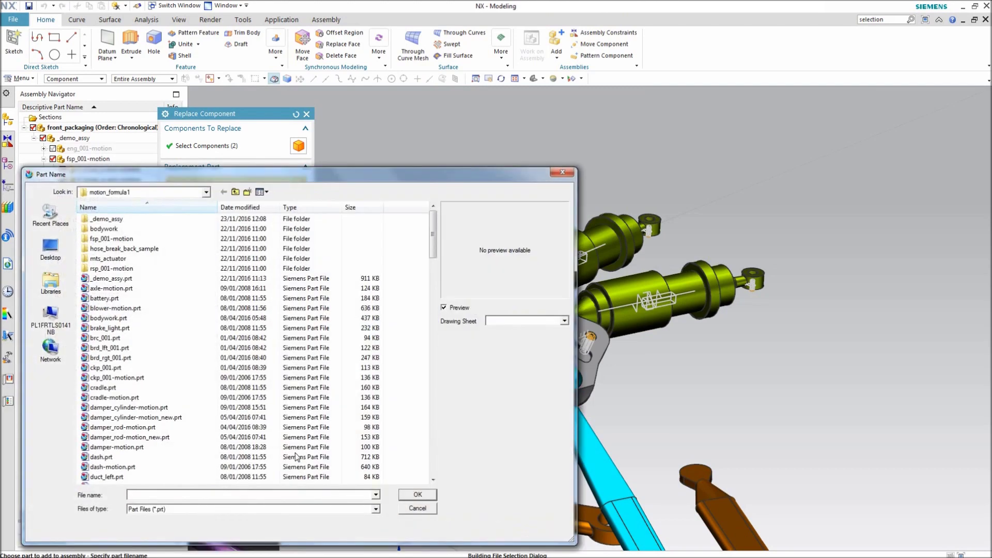
scroll(435, 267, down, 6)
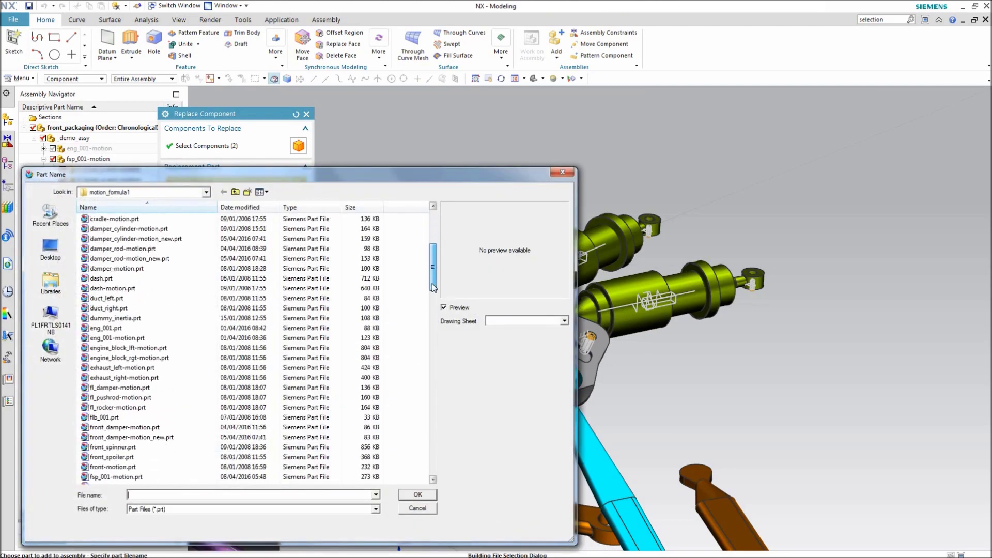
click(155, 427)
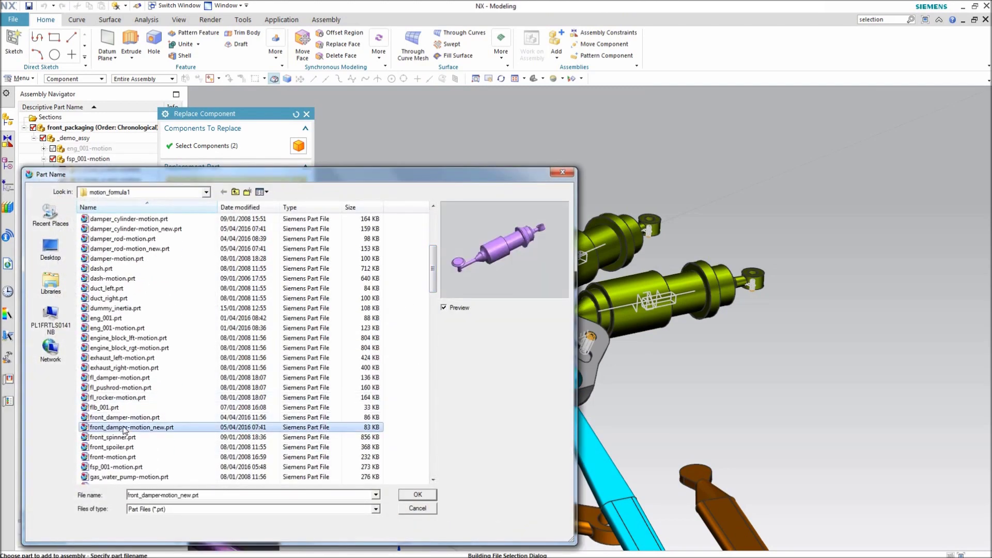
click(417, 494)
click(213, 479)
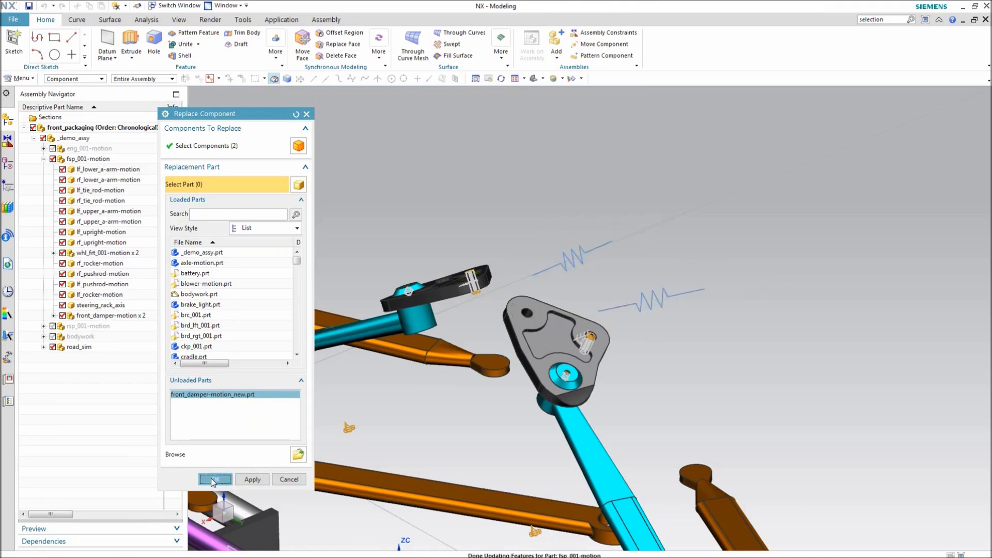
Return to the Motion application, articulate moveit with steering_rack at 1.6 in and jack_front_left at 3 in, and close the articulation
click(285, 21)
click(291, 56)
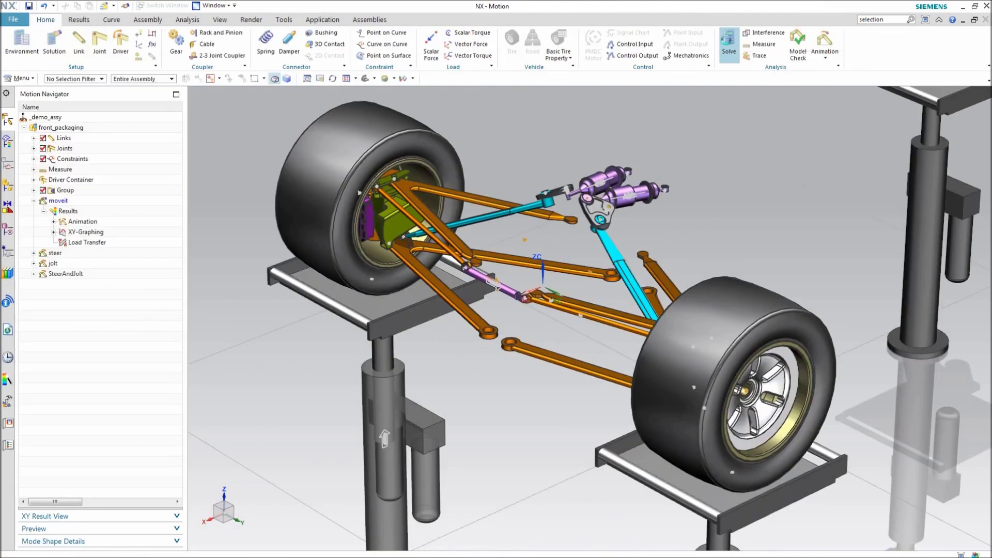
click(728, 40)
drag(248, 216, 283, 221)
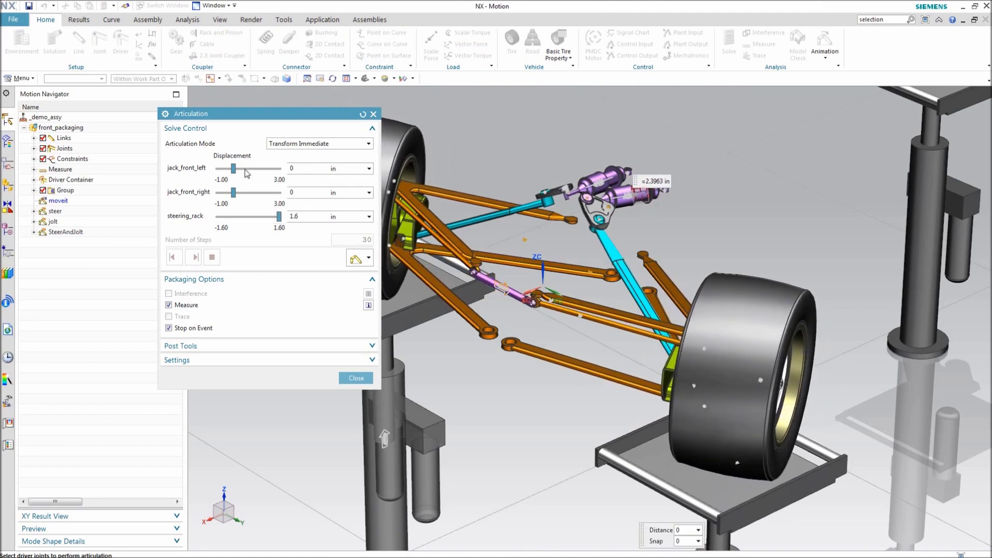
drag(234, 169, 286, 172)
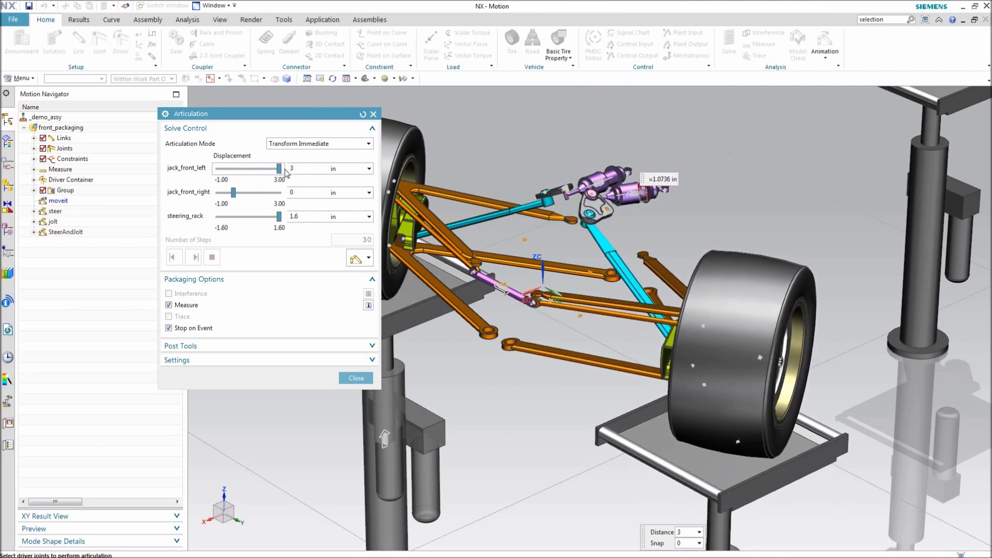
click(356, 377)
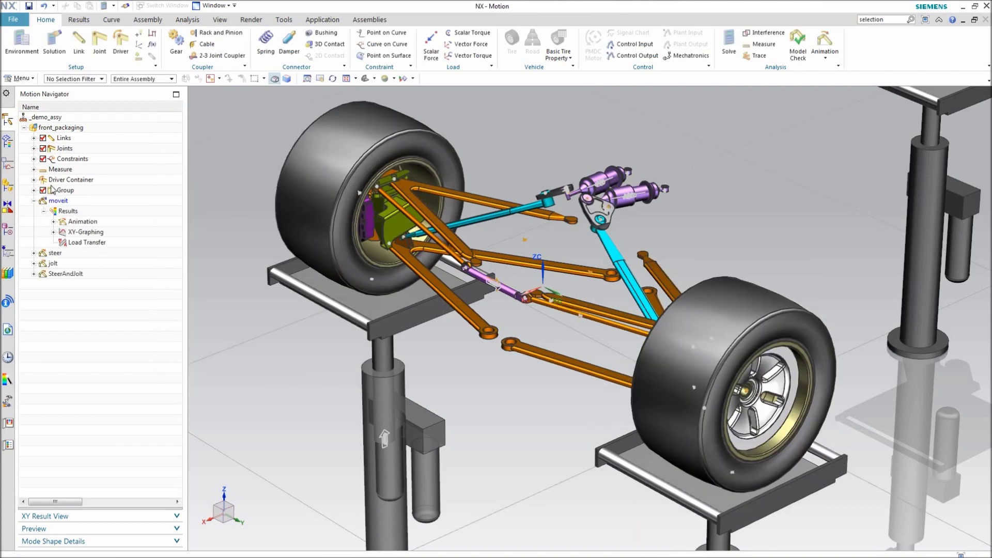
Set up a side-by-side two-view layout and plot the distance magnitude of measure Me001 next to the model
click(34, 170)
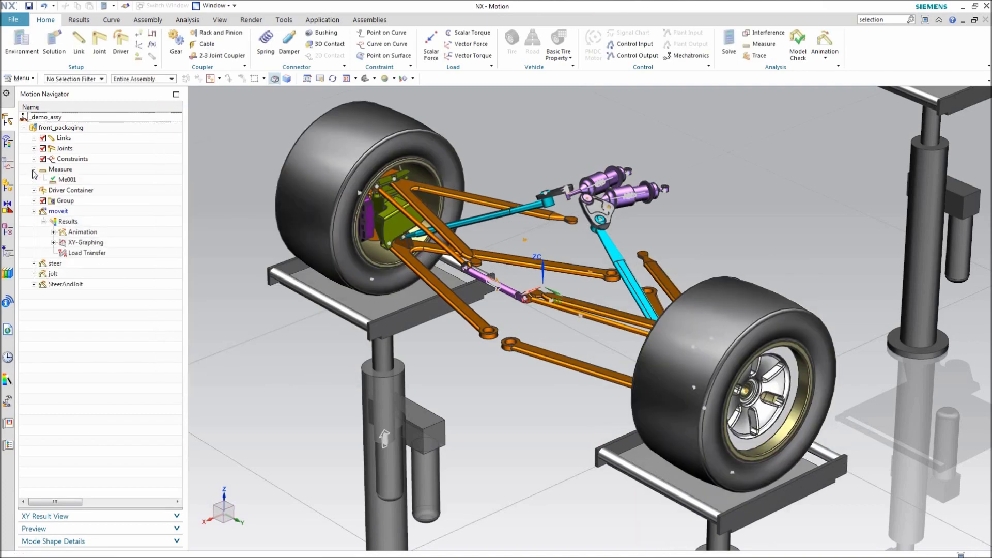
click(63, 180)
click(825, 55)
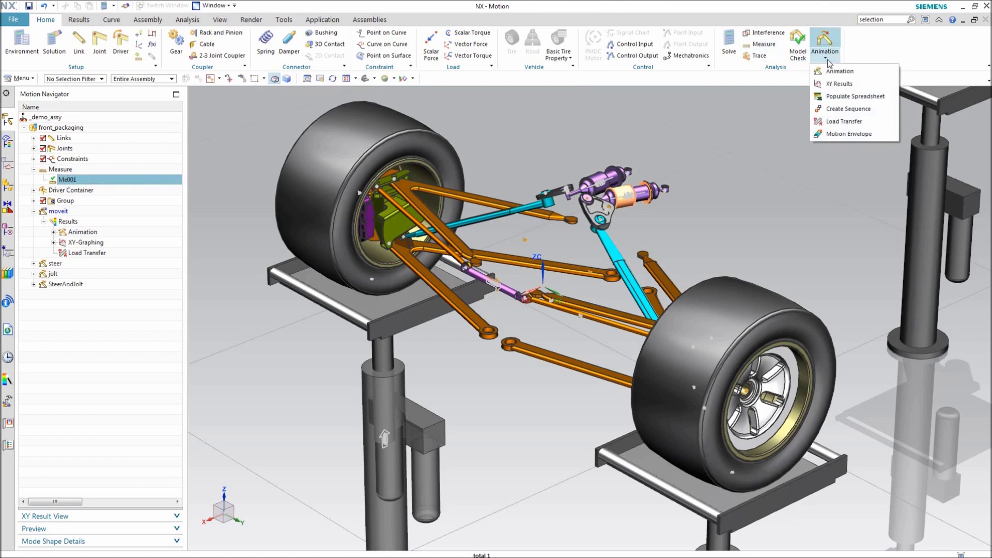
click(831, 84)
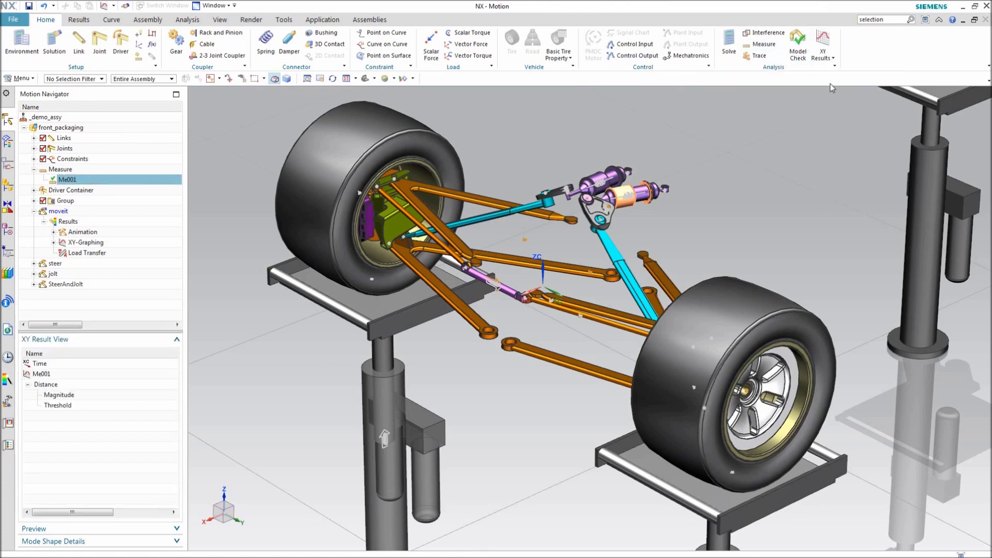
click(82, 23)
click(39, 43)
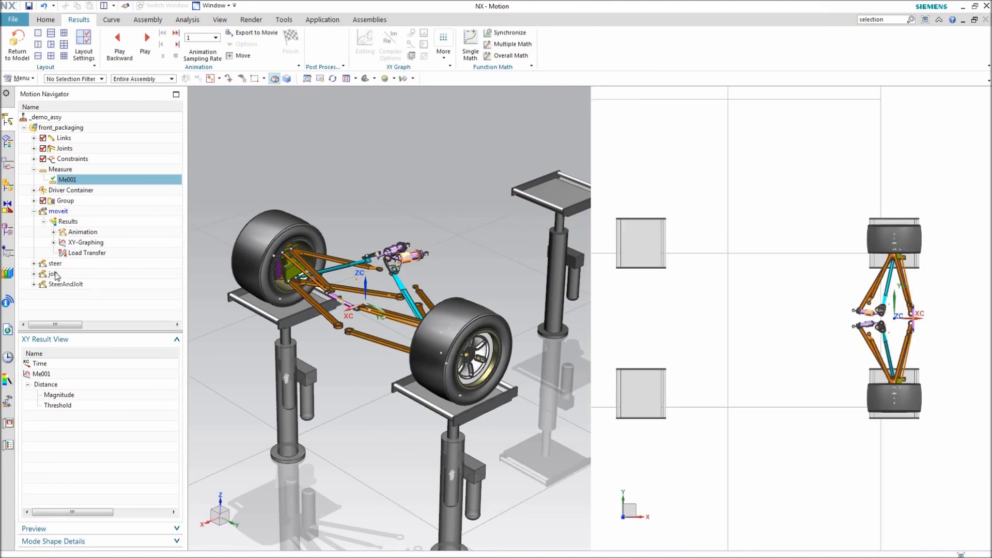
double_click(55, 396)
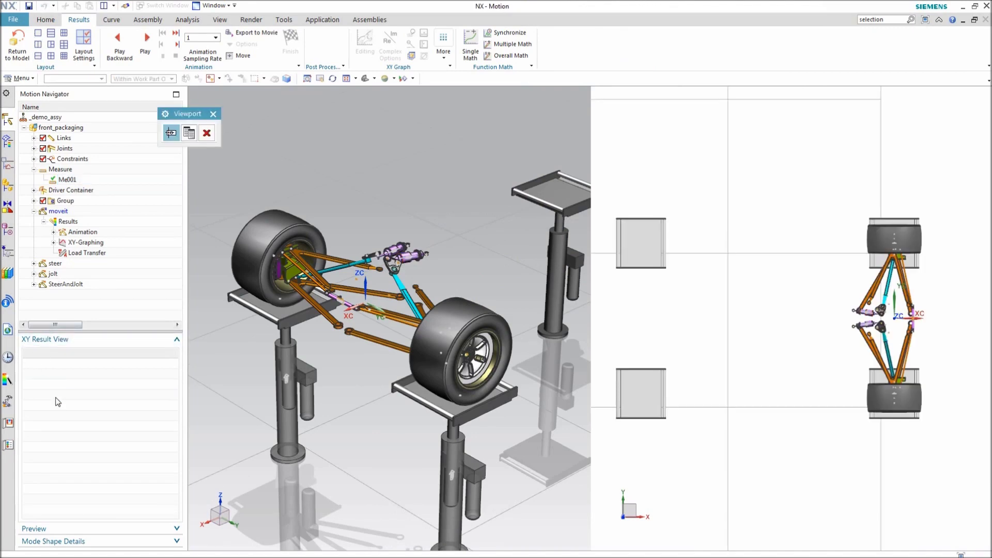
click(744, 375)
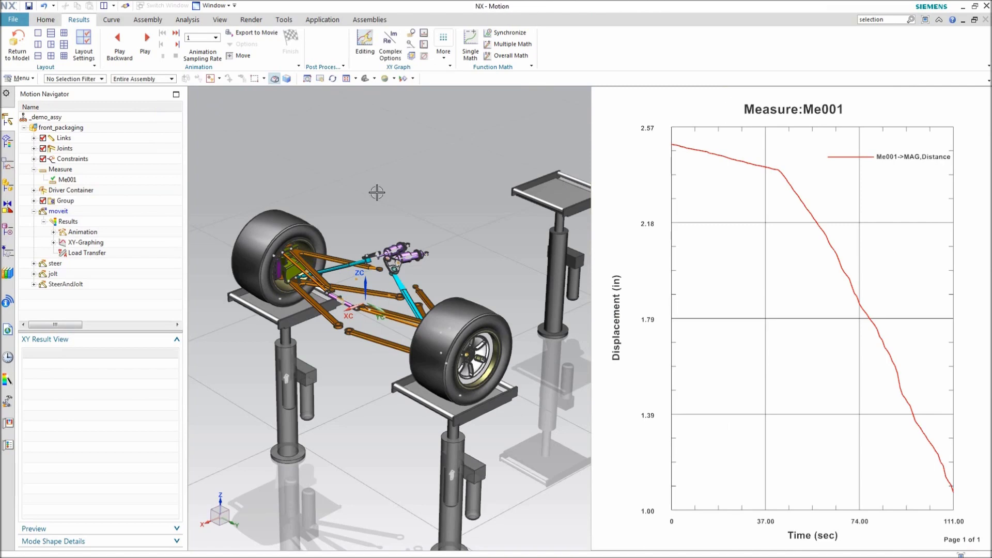
Play the moveit animation alongside the Me001 graph with the dampers in close-up, and finish the playback
scroll(377, 192, up, 5)
click(146, 41)
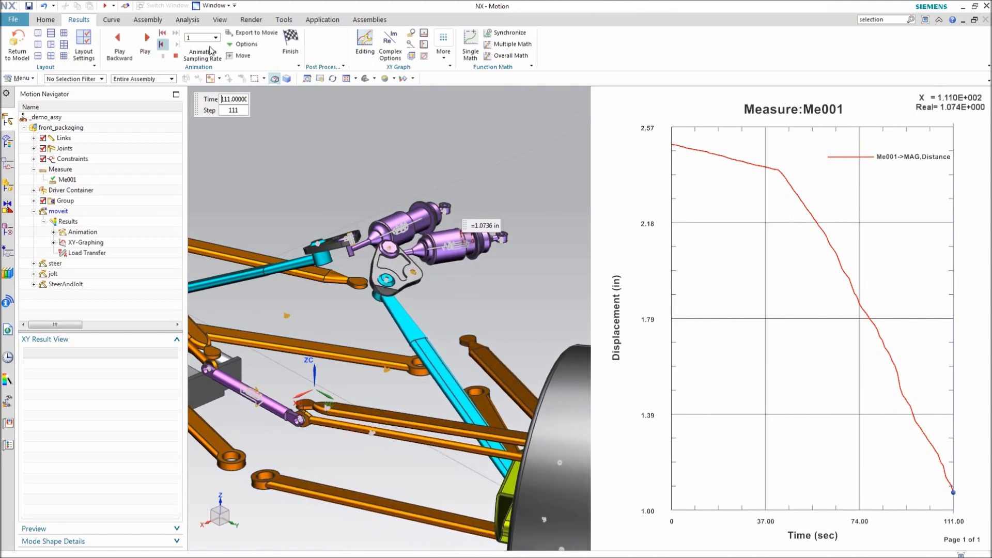
click(290, 39)
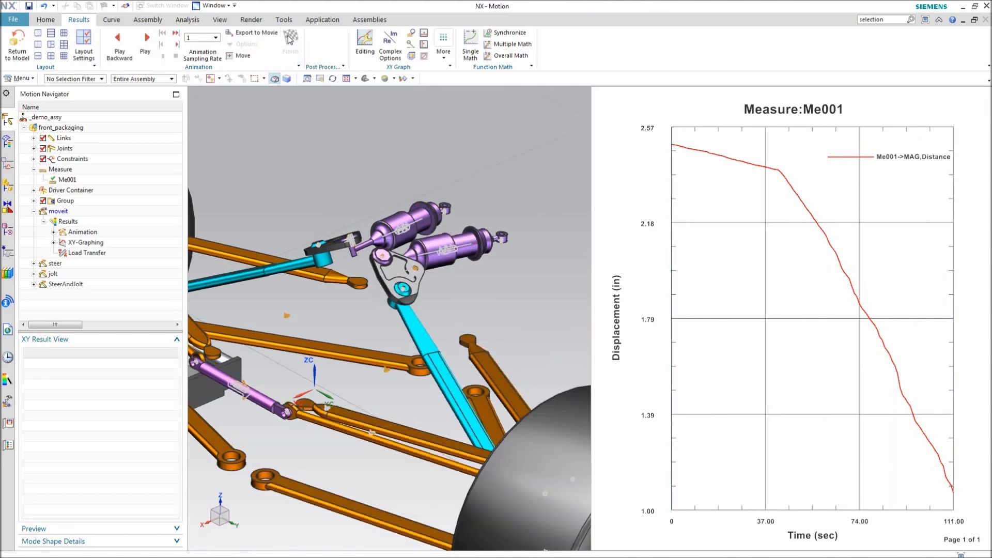
Set the relative Z displacement of jack_front_left as the graph's X-axis and replot the Me001 distance curve in the graph view
click(34, 149)
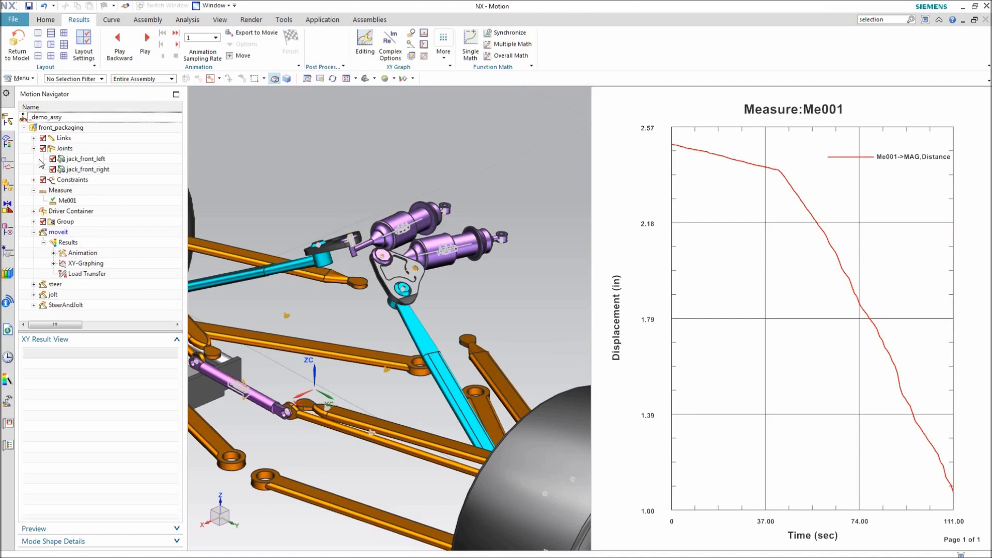
click(83, 158)
click(37, 447)
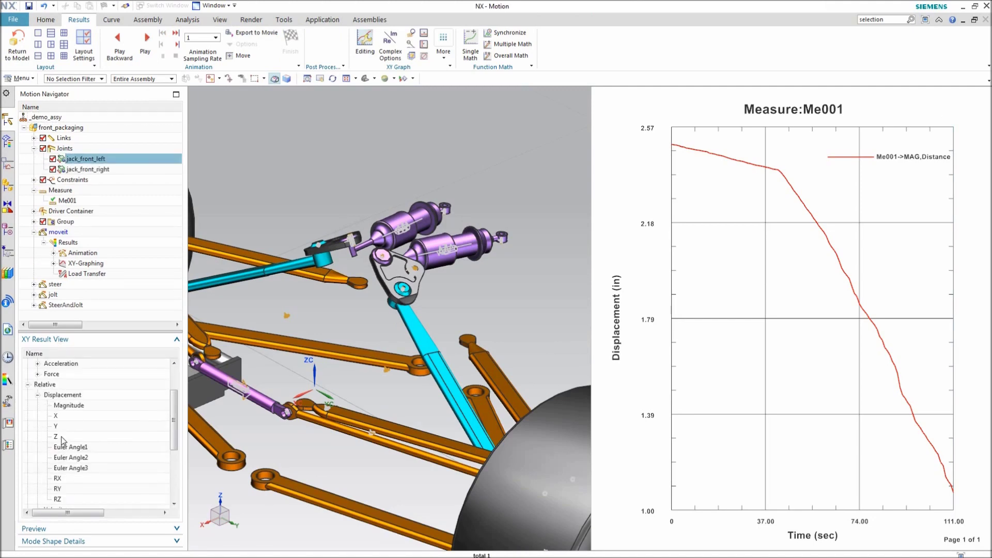
right_click(62, 438)
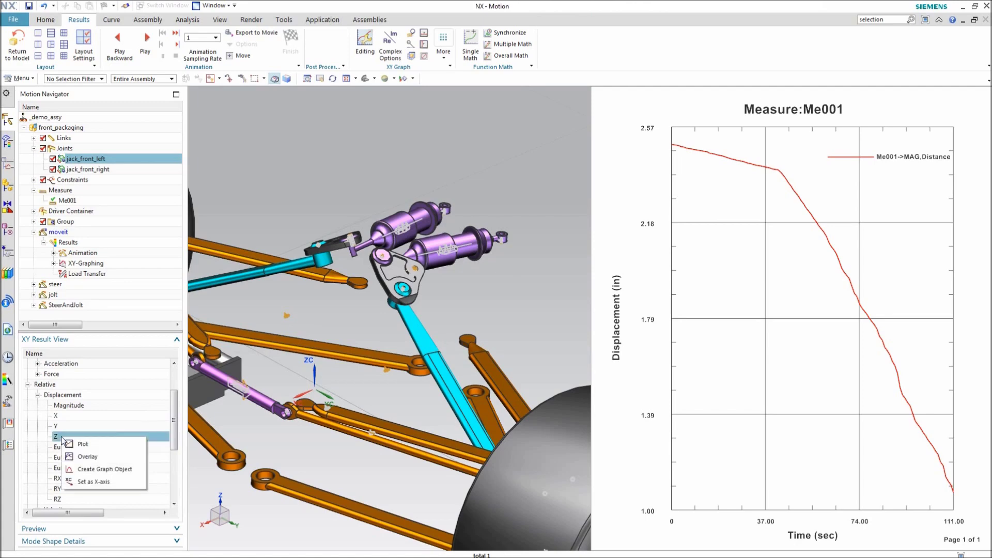
click(88, 482)
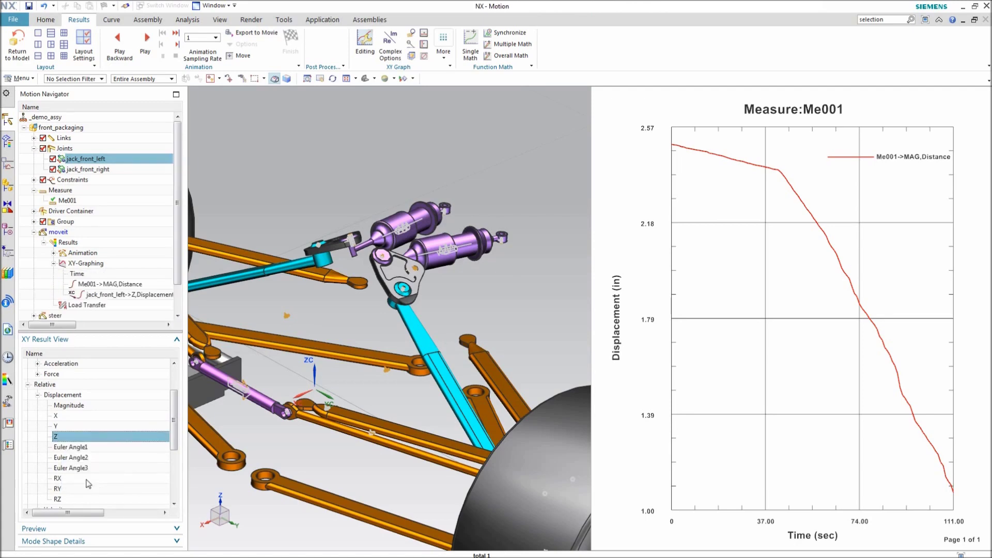
double_click(105, 284)
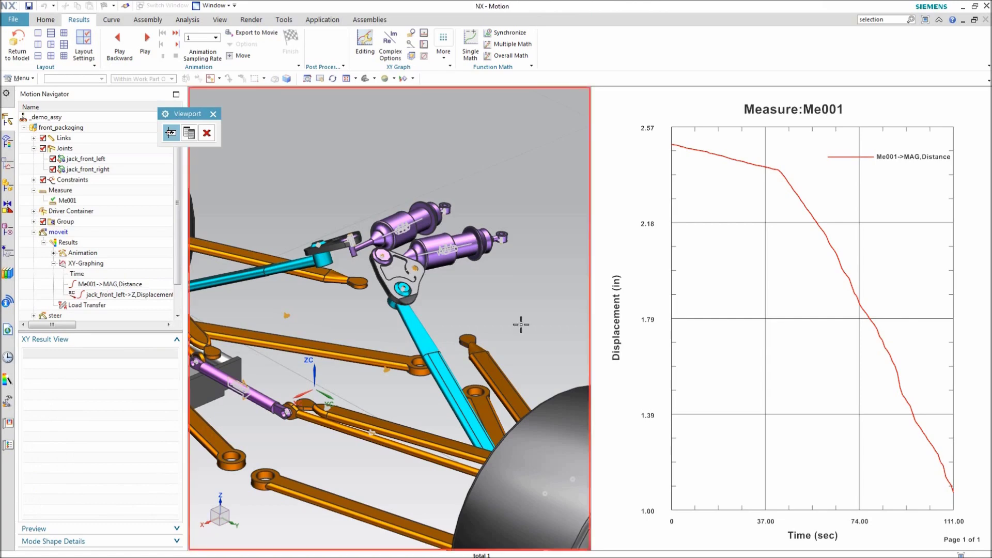
click(739, 343)
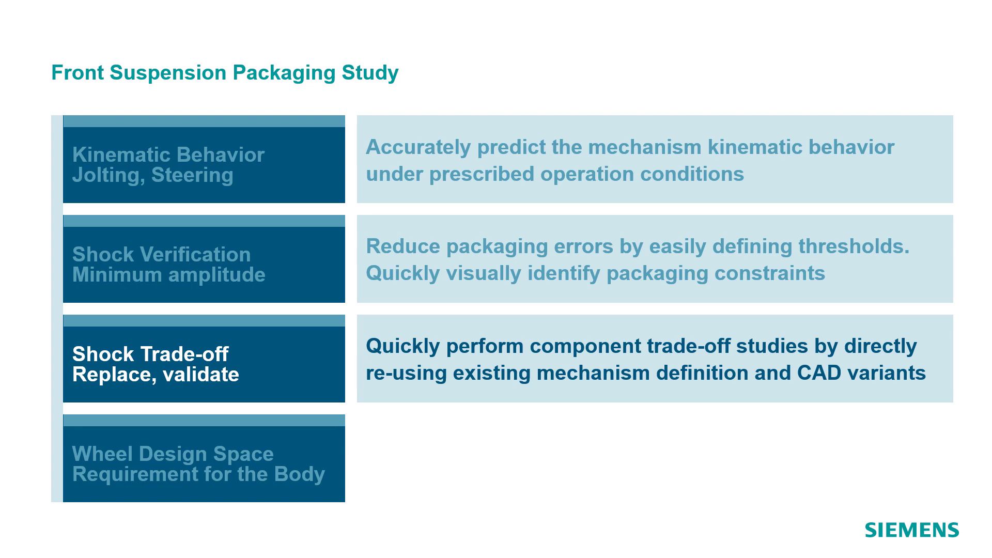
key(Right)
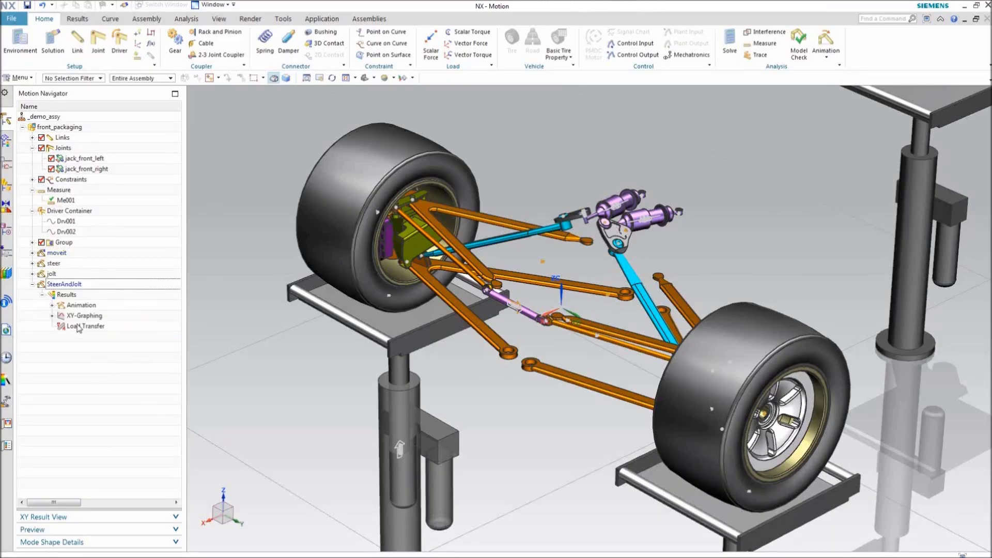
Make measure Me001 inactive, check the jack_front_right joint and driver Drv002, and solve the SteerAndJolt solution
right_click(68, 201)
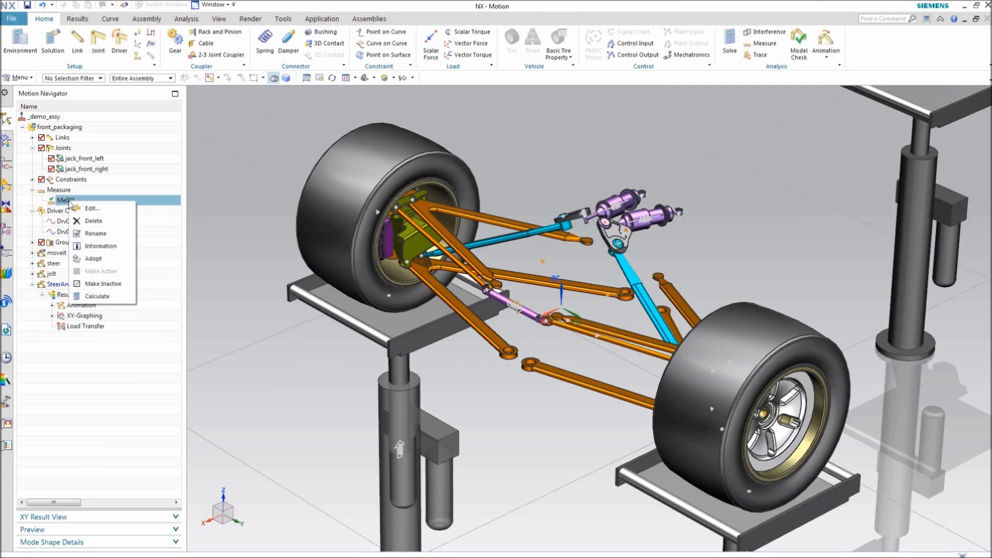
click(95, 285)
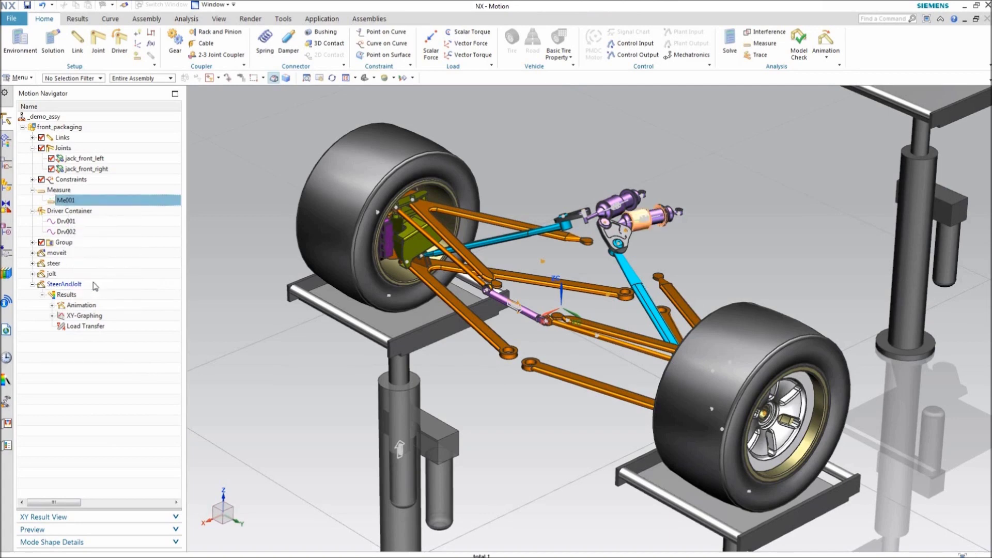
click(78, 171)
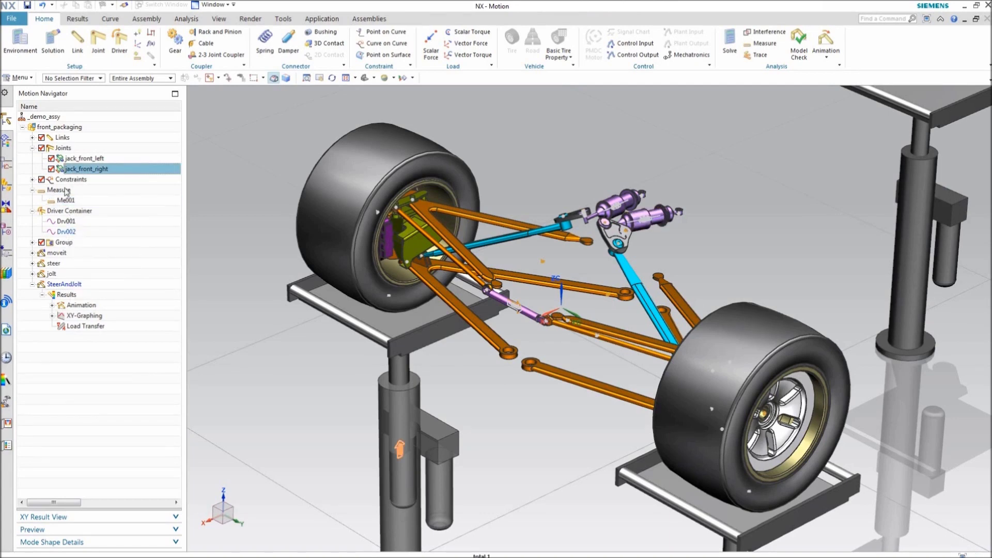
click(70, 233)
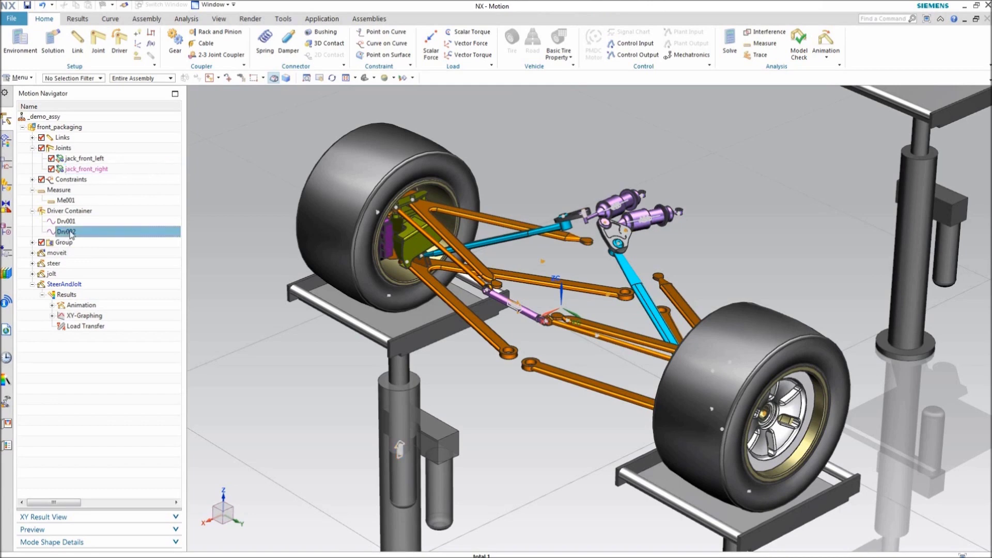
click(196, 259)
click(728, 52)
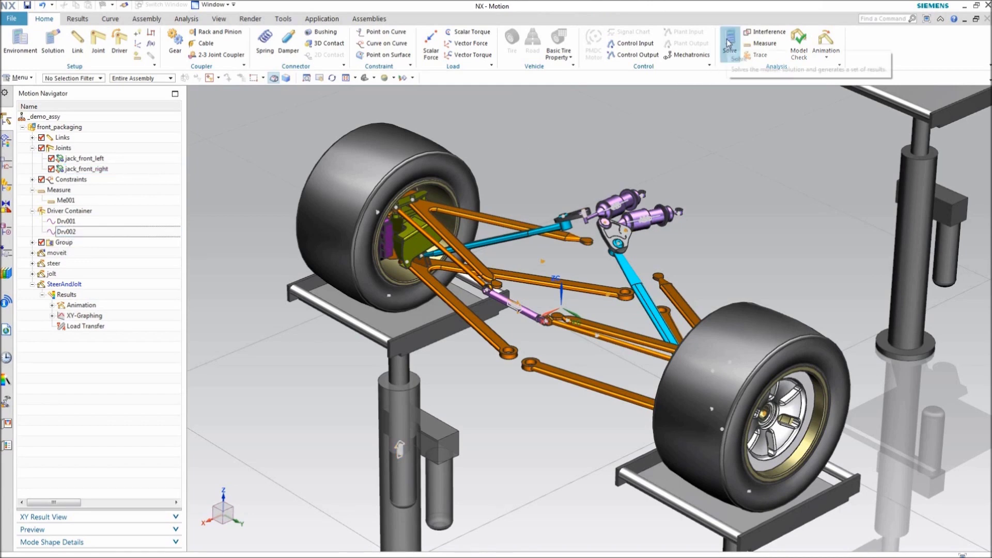
Play the SteerAndJolt animation through its steps and finish the playback
click(78, 19)
click(143, 44)
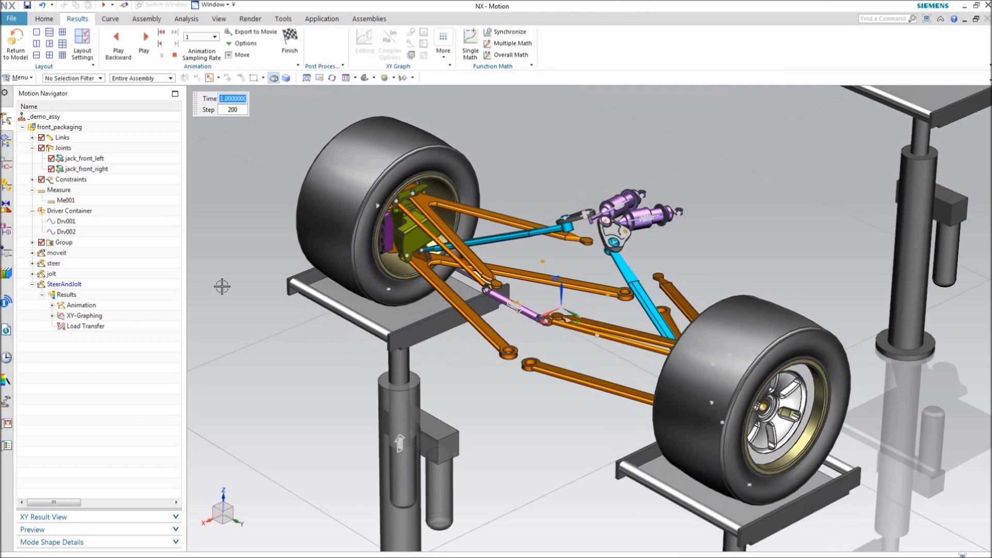
click(138, 34)
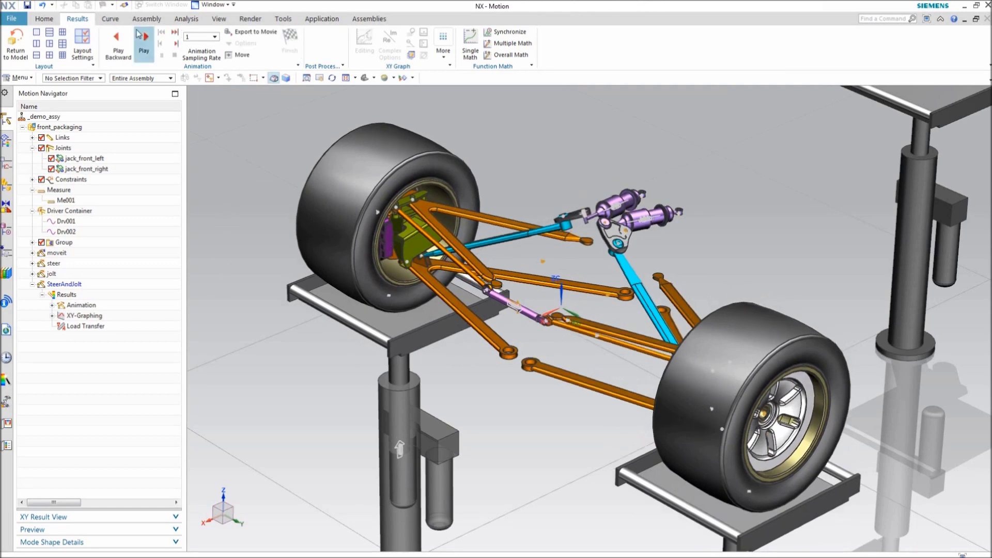
Create a medium-accuracy motion envelope of the front left tire over all animation steps, saved as the new component env.prt in D:\motion_formula1
click(44, 18)
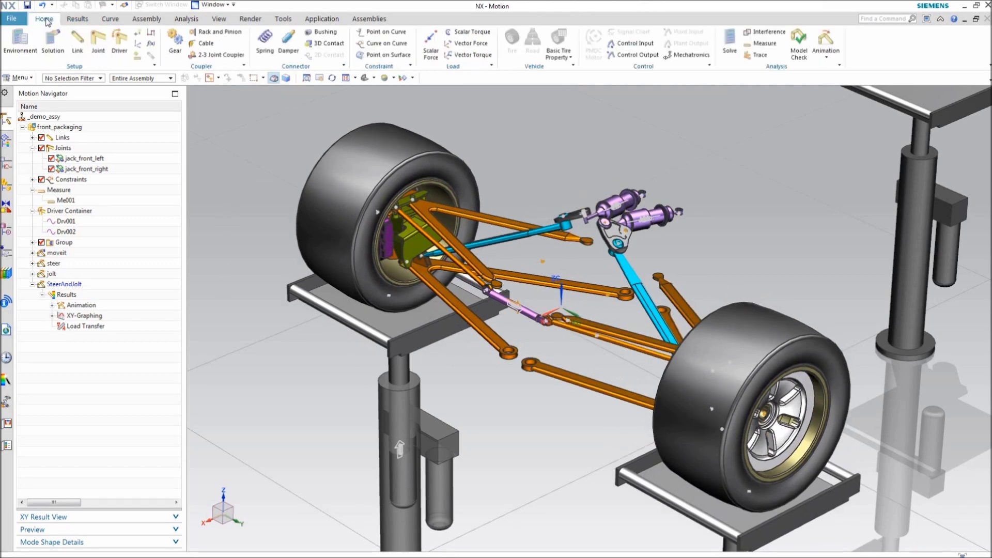
click(823, 60)
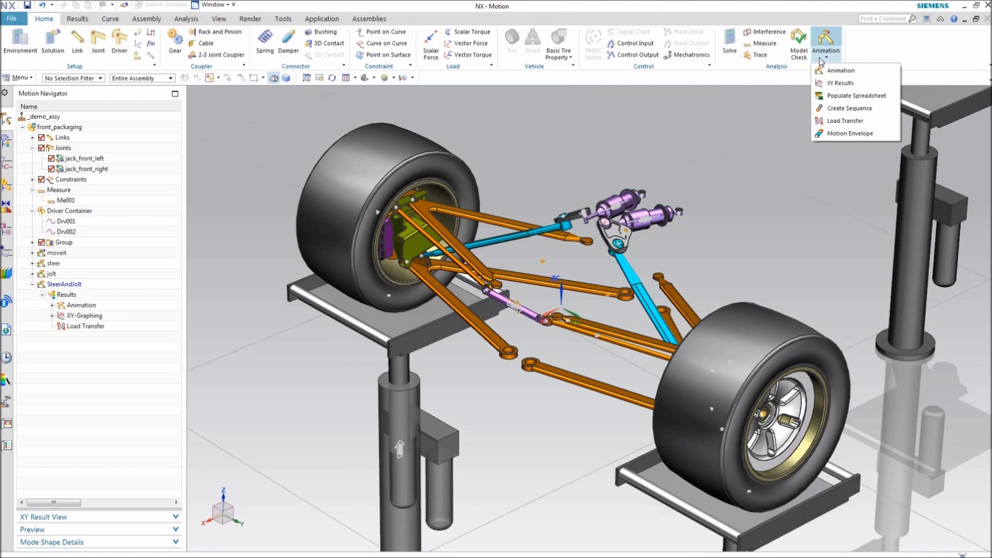
click(831, 134)
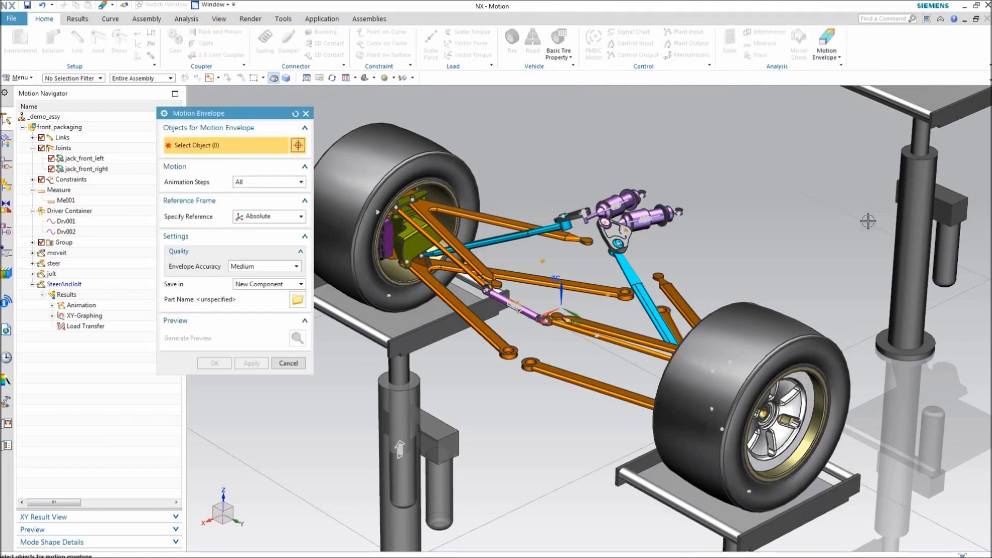
click(764, 329)
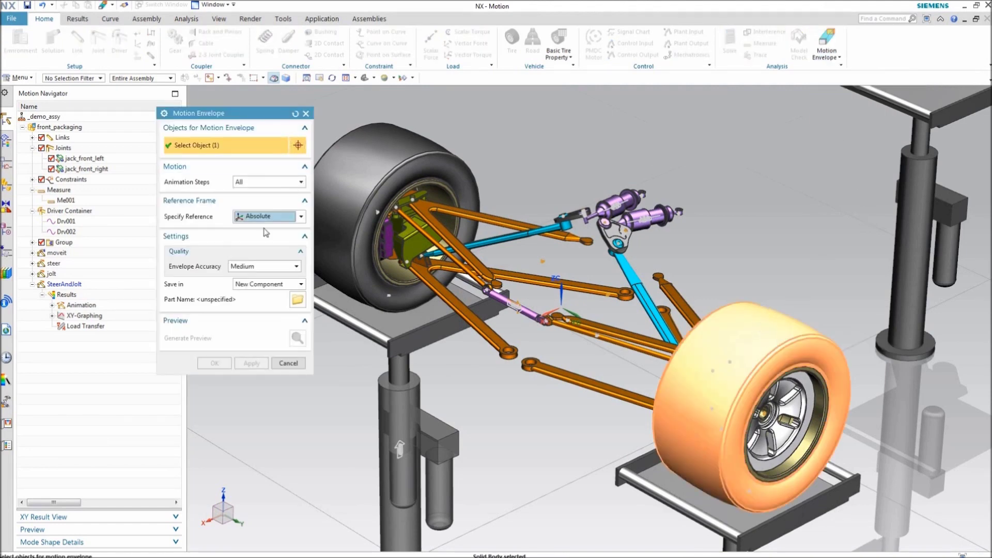
click(298, 300)
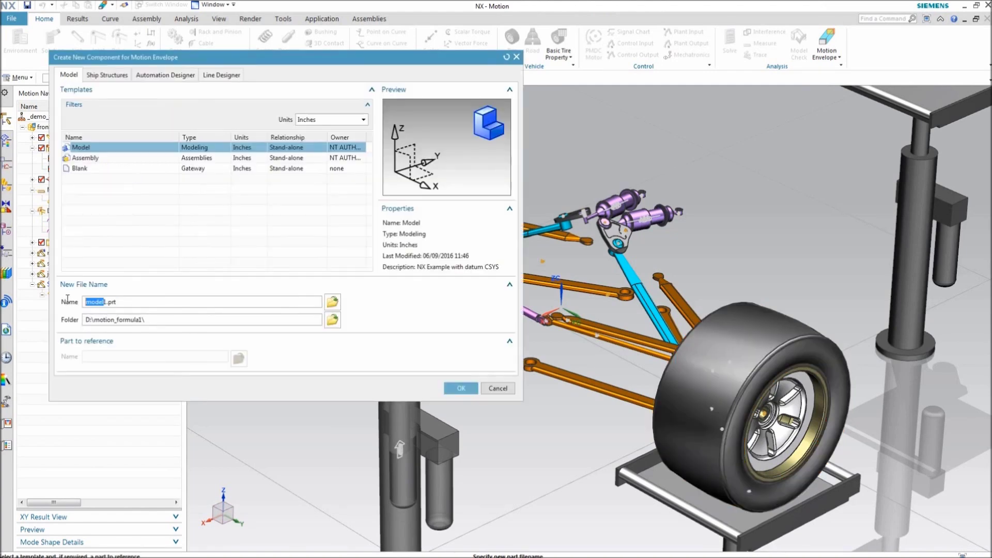
text(env1.prt)
key(BackSpace)
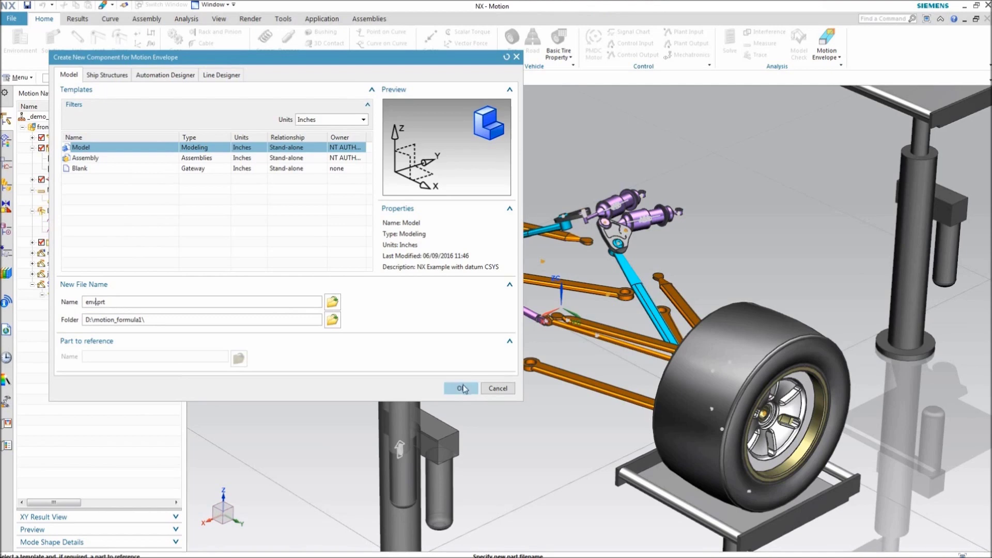
click(460, 389)
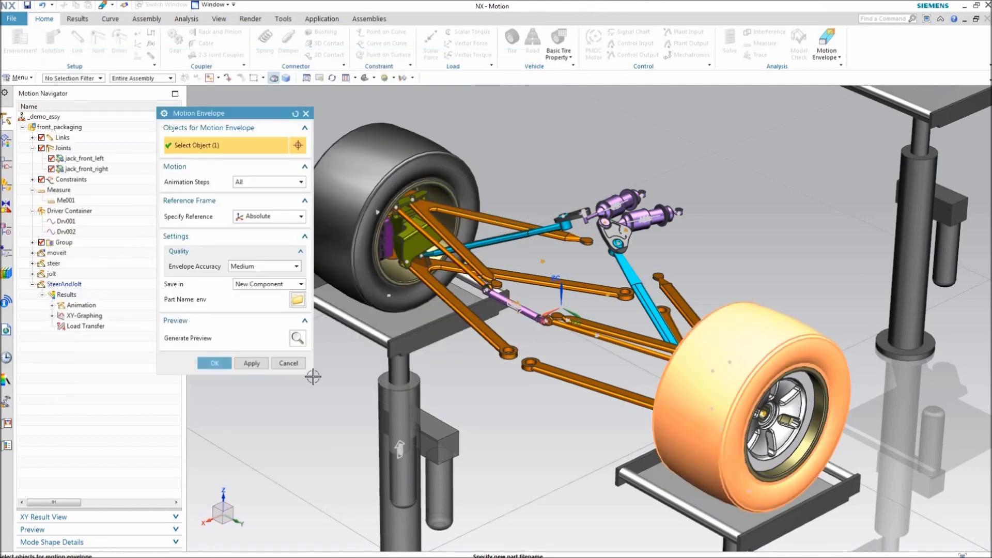
click(214, 364)
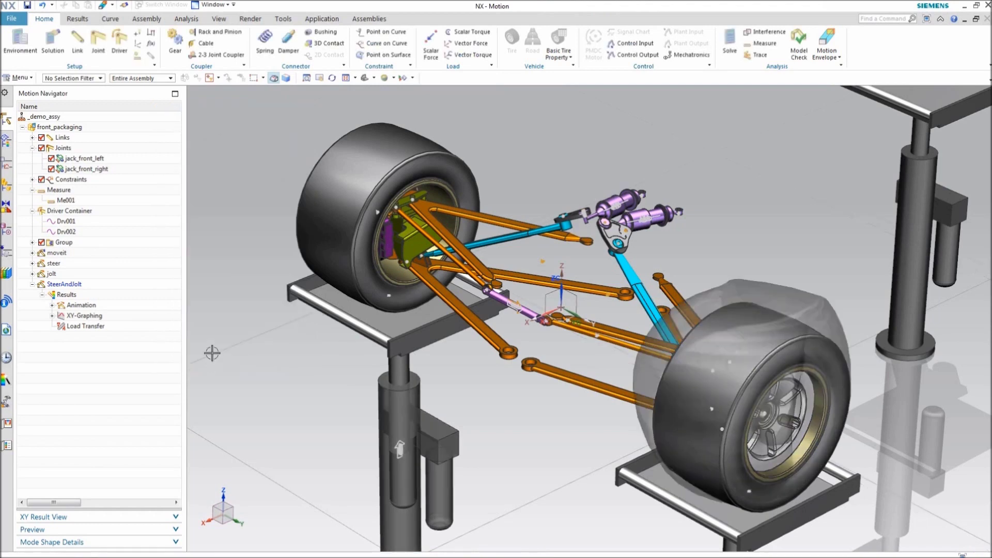
Switch to the Modeling application and make the _demo_assy assembly under front_packaging the displayed part
click(322, 20)
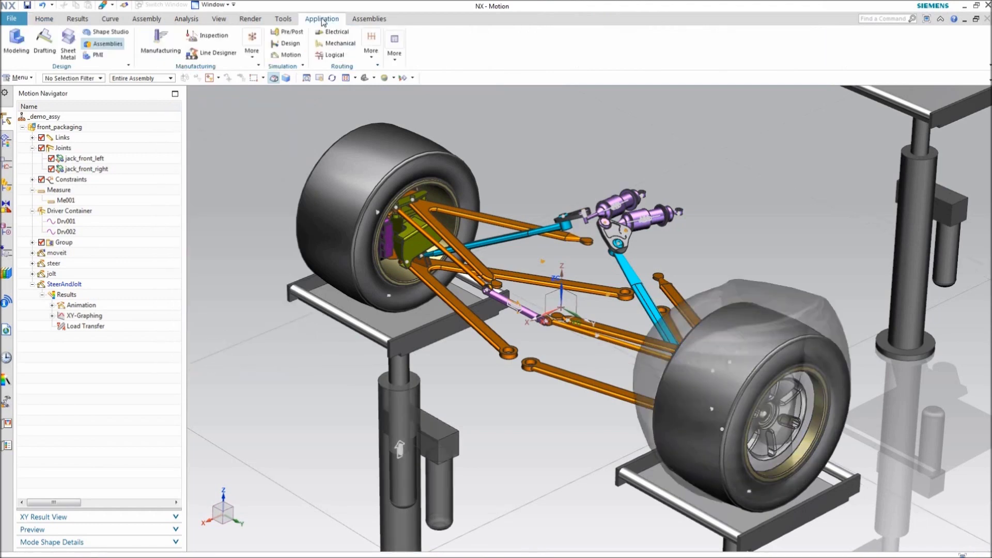
click(17, 42)
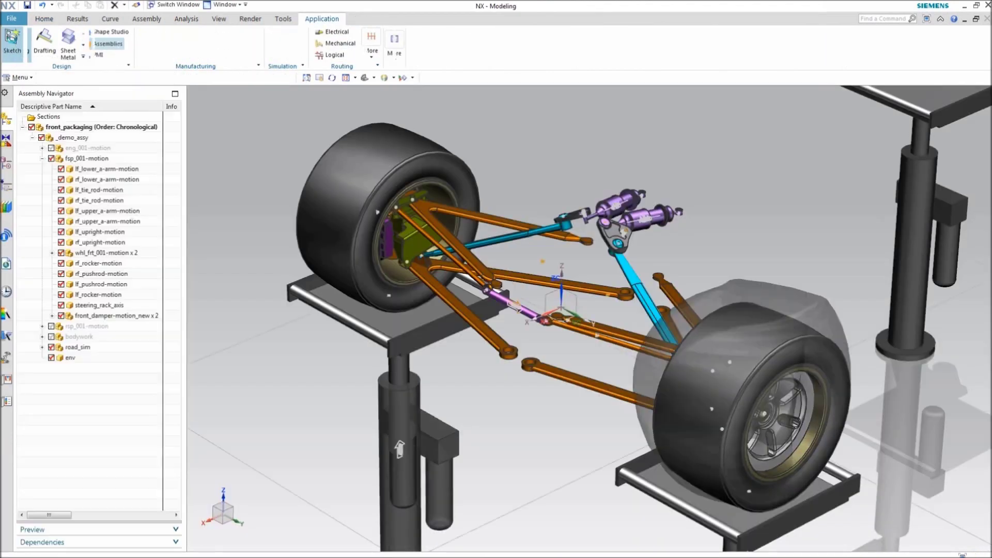
right_click(79, 138)
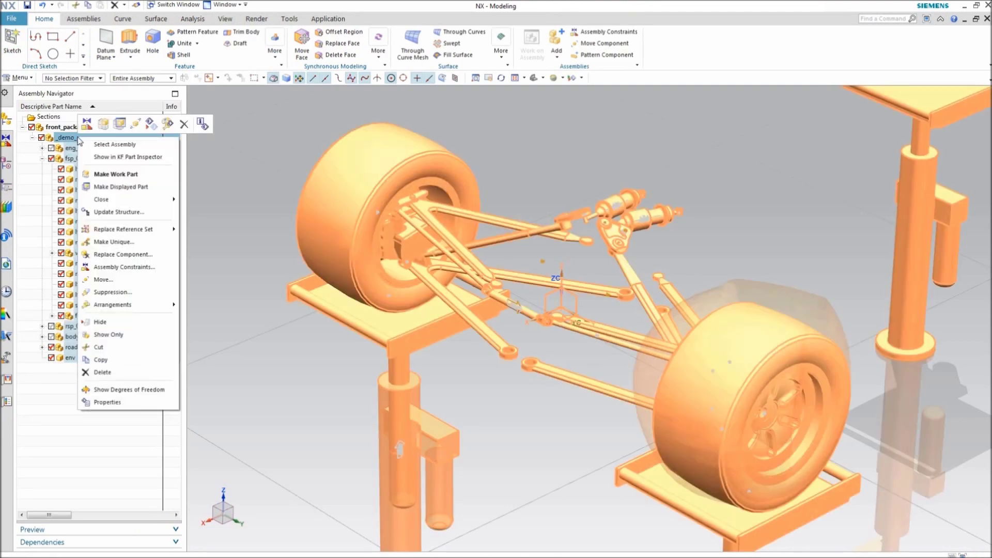
click(105, 189)
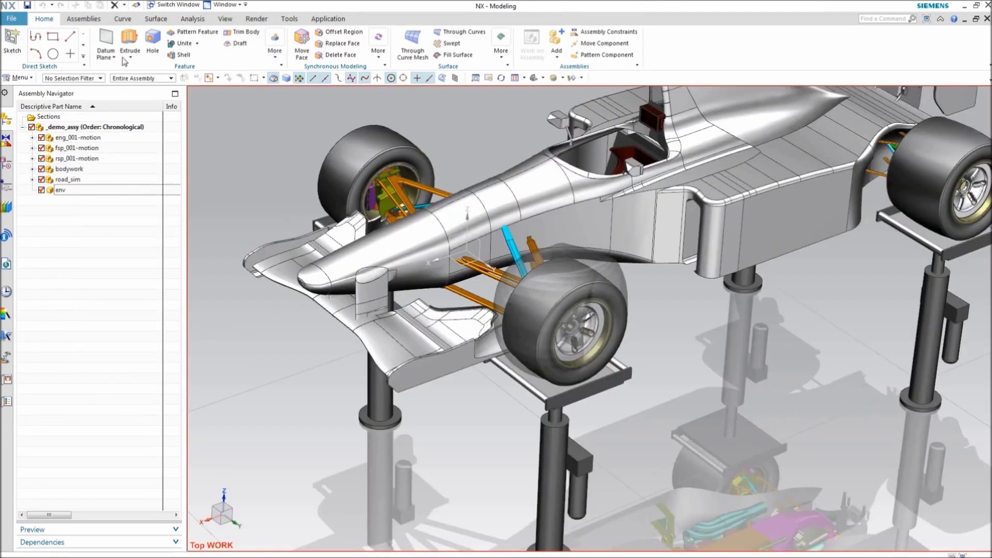
Run a two-collection component clearance analysis of env against bodywork as a new clearance set, and highlight each listed interference in turn
click(81, 20)
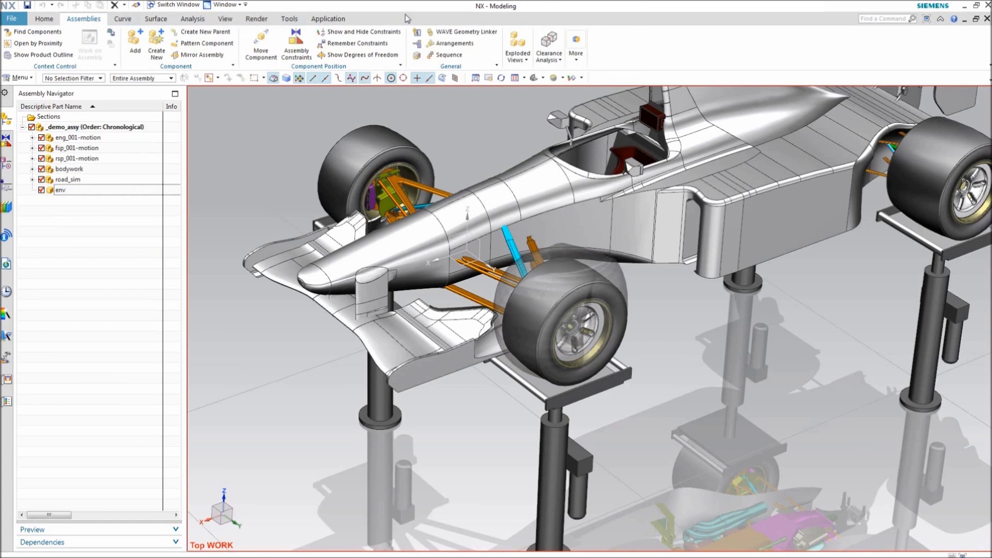
click(558, 61)
click(544, 91)
click(61, 191)
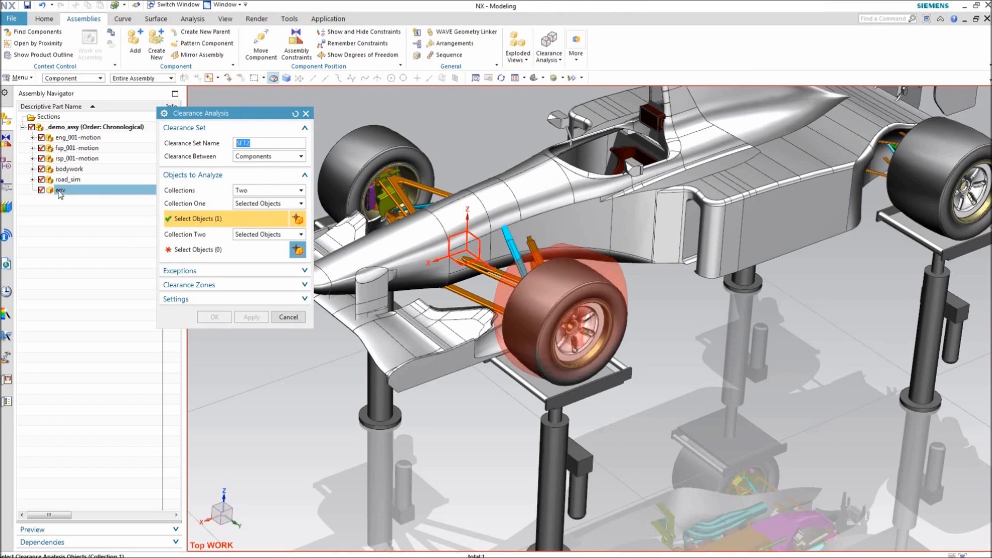
click(203, 251)
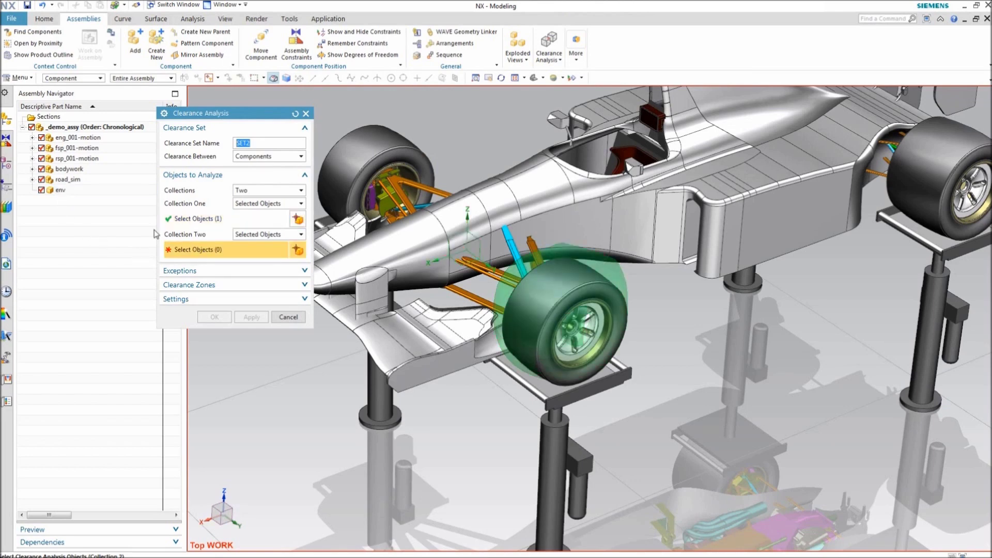
click(72, 171)
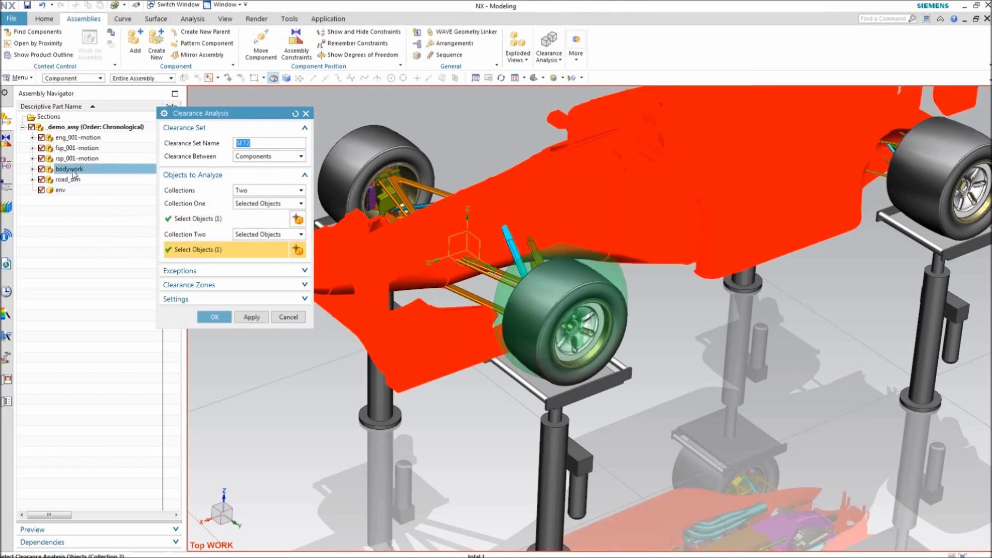
click(211, 316)
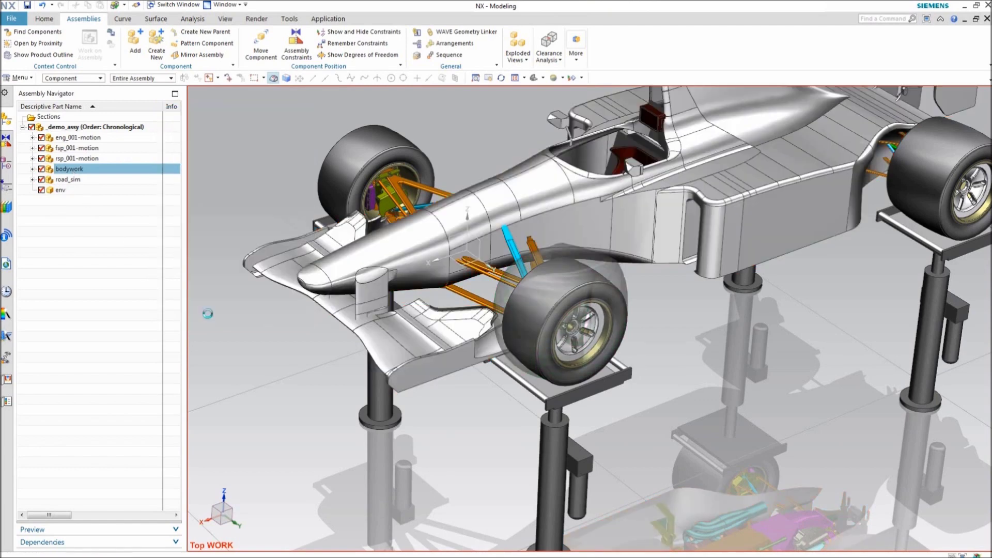
click(212, 233)
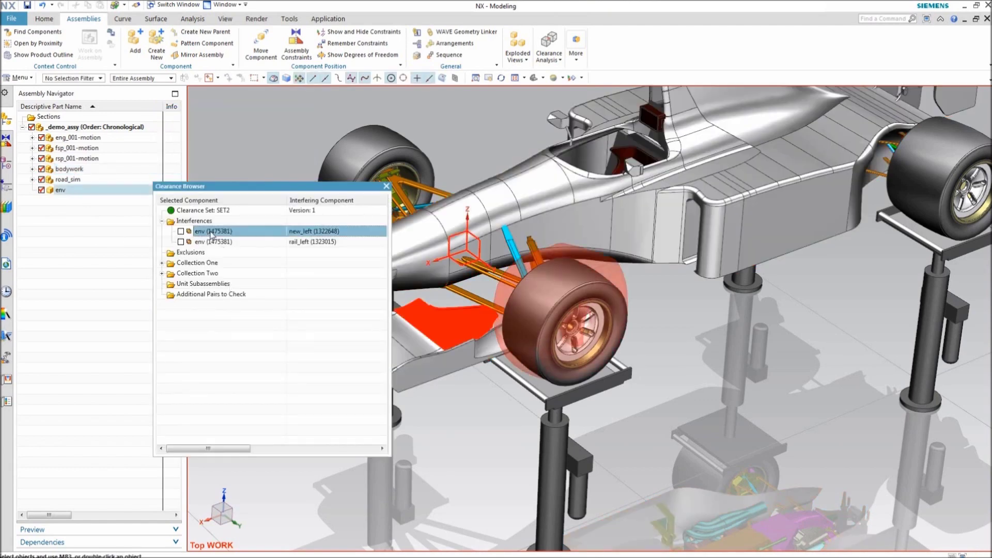
click(217, 242)
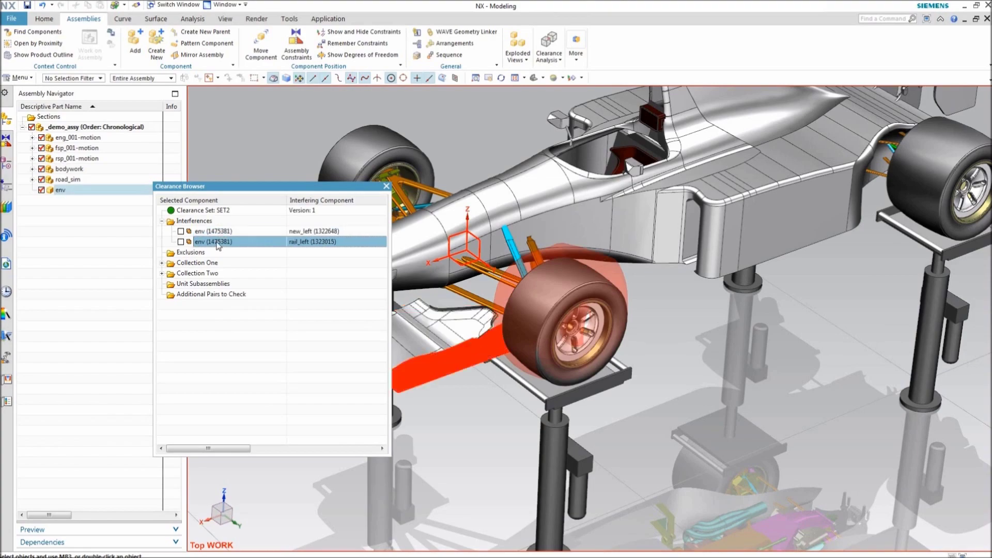